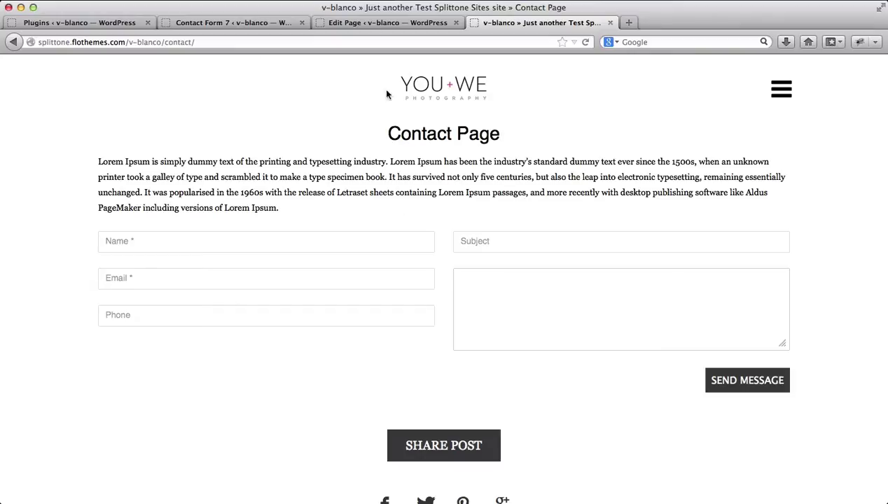
- Keep the Contact Page on the Contact form template
{"action": "left_click", "coordinate": [368, 24]}
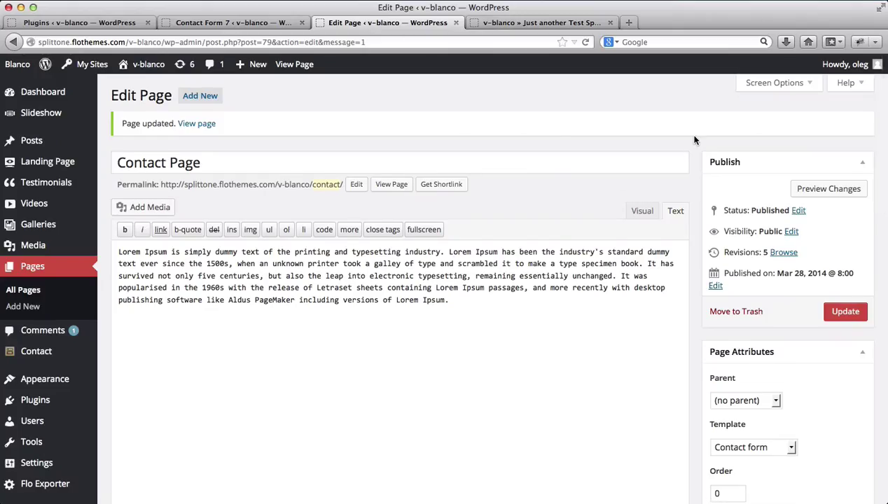
{"action": "scroll", "coordinate": [694, 140], "scroll_direction": "down", "scroll_amount": 5}
{"action": "left_click", "coordinate": [543, 179]}
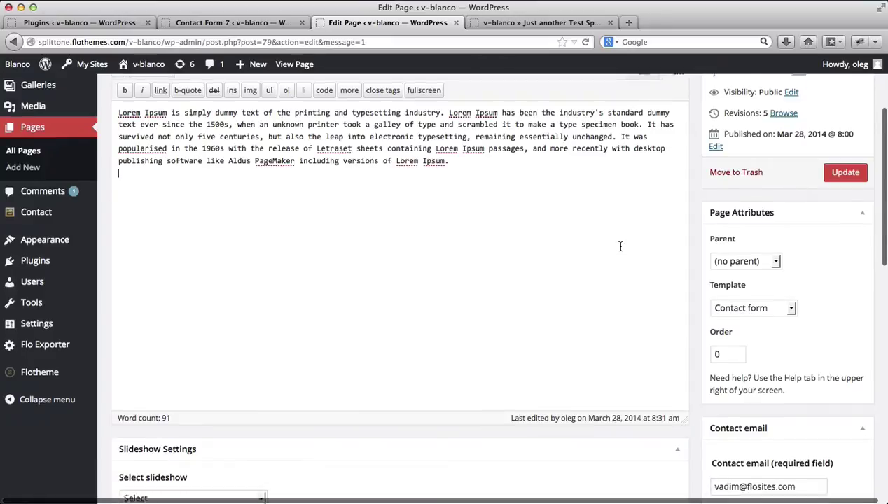
{"action": "scroll", "coordinate": [619, 247], "scroll_direction": "down", "scroll_amount": 3}
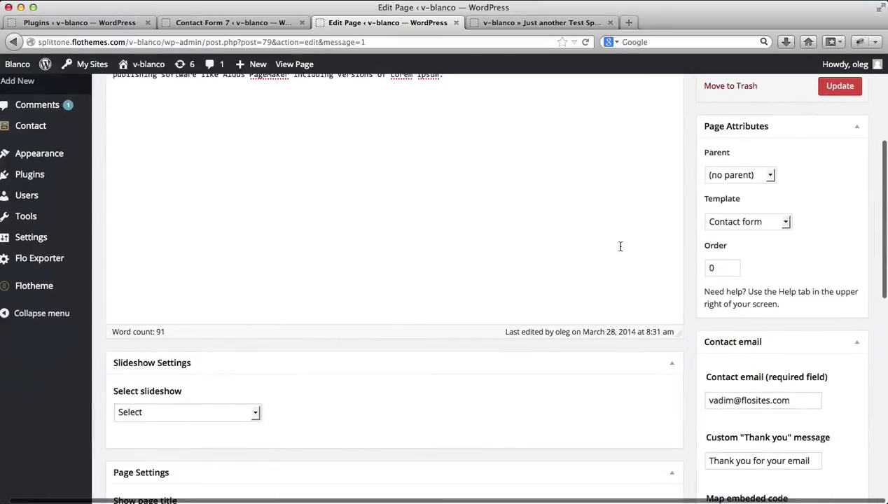
{"action": "left_click", "coordinate": [785, 222]}
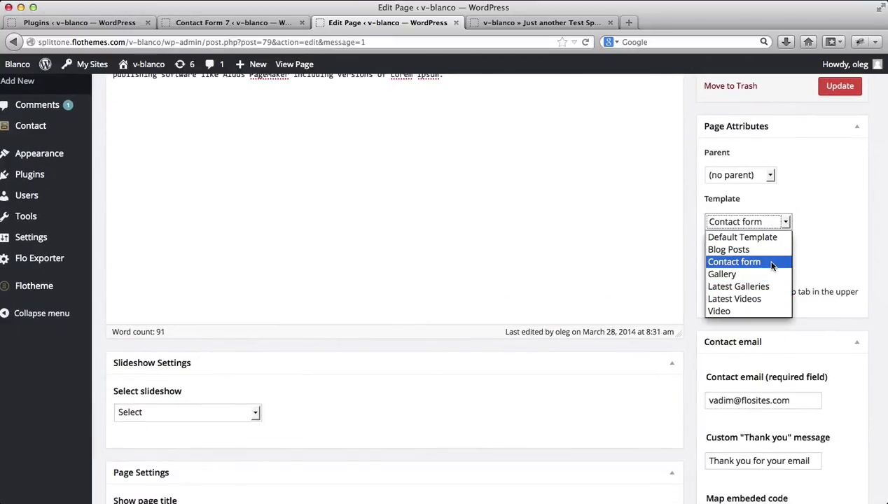
{"action": "left_click", "coordinate": [772, 264]}
- Choose the third page layout, then return to the live Contact Page
{"action": "scroll", "coordinate": [805, 244], "scroll_direction": "down", "scroll_amount": 5}
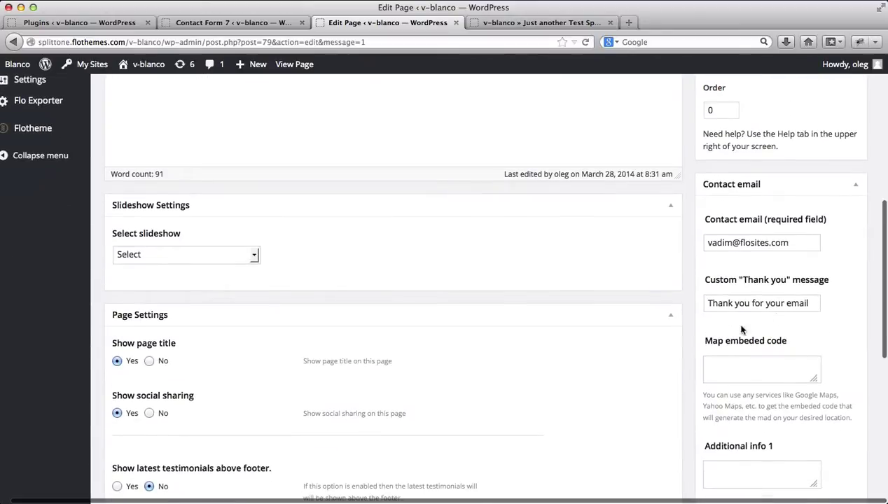
{"action": "scroll", "coordinate": [729, 317], "scroll_direction": "down", "scroll_amount": 10}
{"action": "left_click", "coordinate": [836, 384]}
{"action": "scroll", "coordinate": [830, 386], "scroll_direction": "up", "scroll_amount": 15}
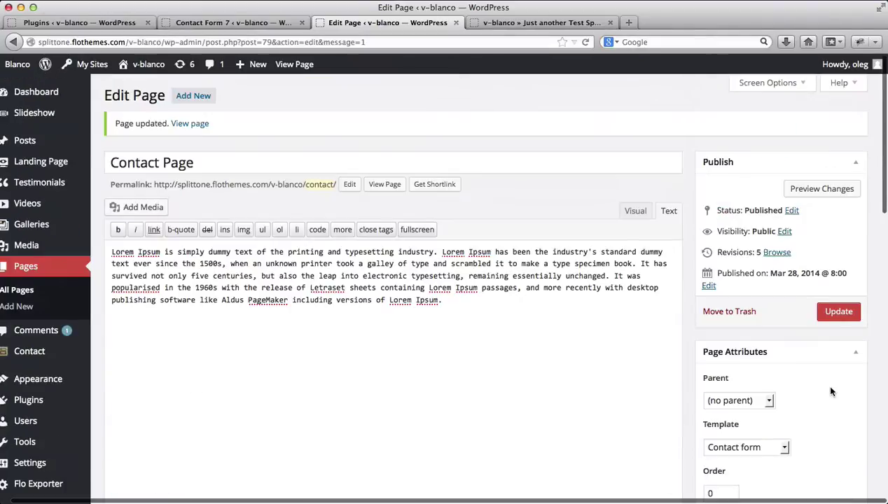
{"action": "left_click", "coordinate": [527, 23]}
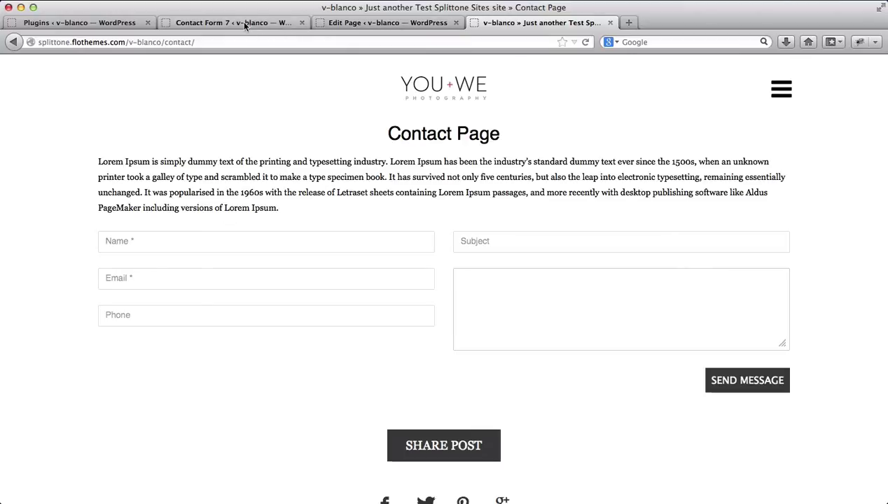
- Bring up the Plugins page listing Contact Form 7 version 3.5.4 as active
{"action": "left_click", "coordinate": [113, 25]}
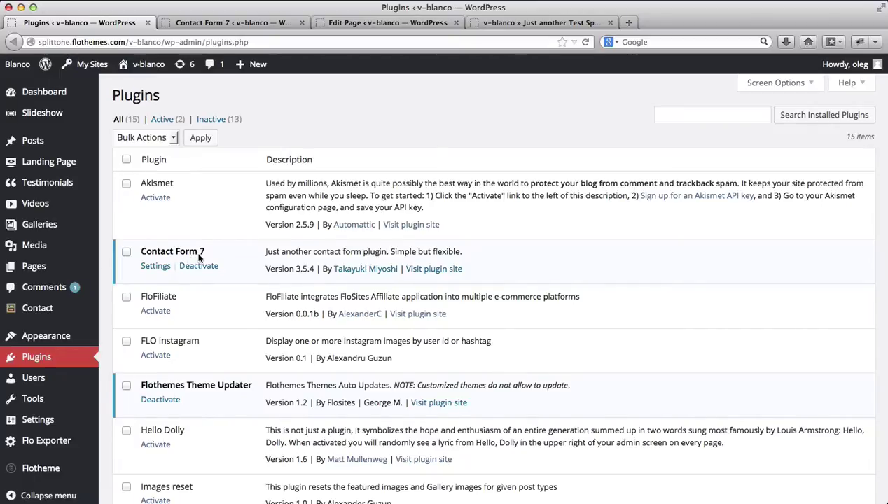
- Create a new Contact Form 7 form using the default English language
{"action": "left_click", "coordinate": [190, 24]}
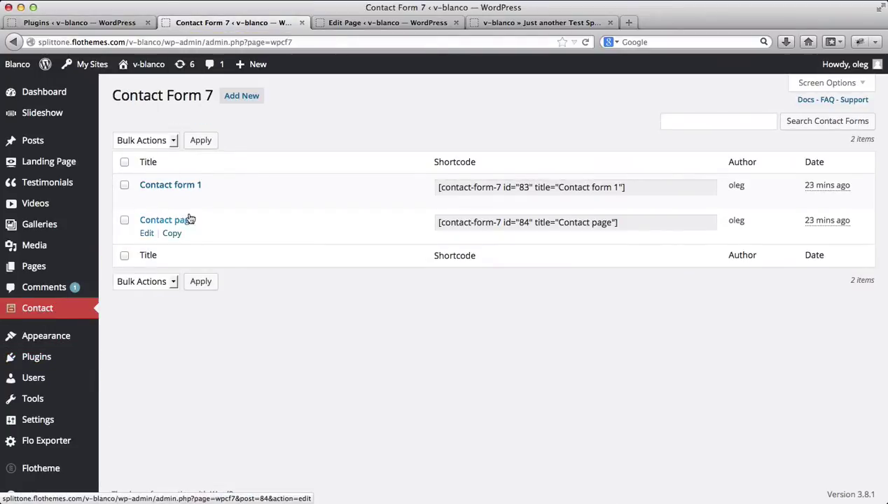
{"action": "left_click", "coordinate": [260, 100]}
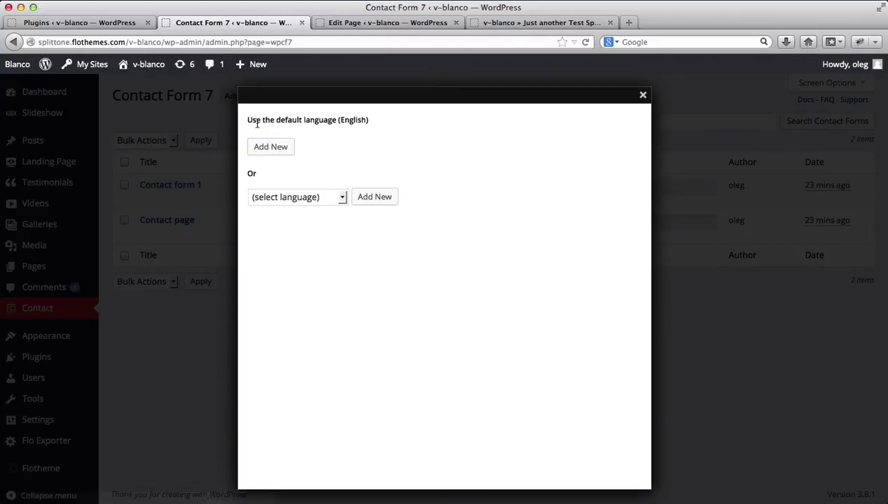
{"action": "left_click", "coordinate": [313, 198]}
{"action": "left_click", "coordinate": [326, 171]}
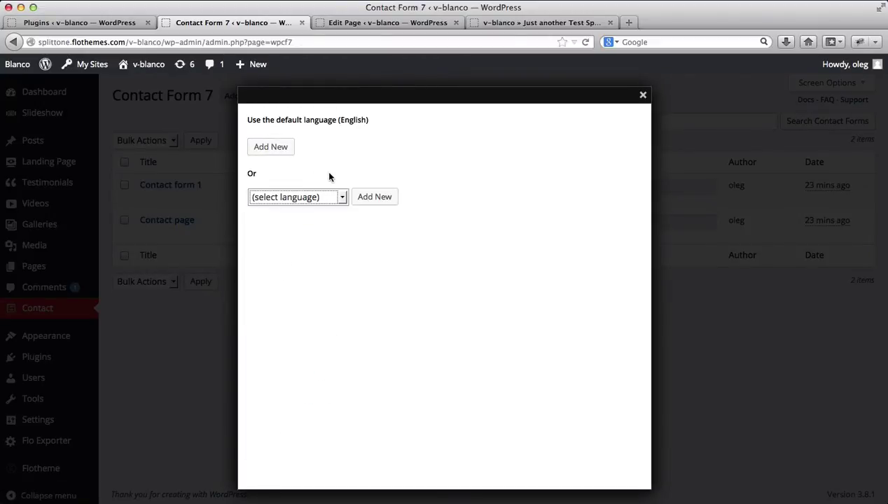
{"action": "left_click", "coordinate": [278, 149]}
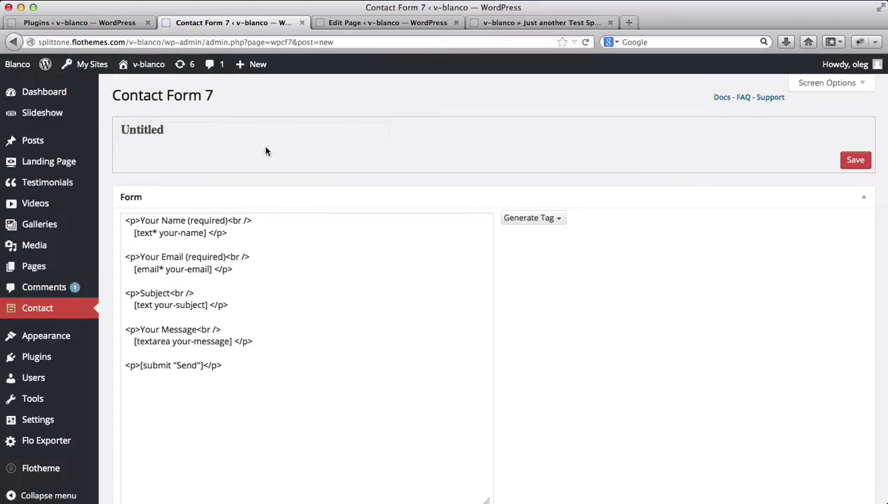
- Rename the untitled form to 'New Contact form' and save it, producing shortcode id 87
{"action": "left_click", "coordinate": [196, 134]}
{"action": "double_click", "coordinate": [196, 134]}
{"action": "type", "text": "New Contact "}
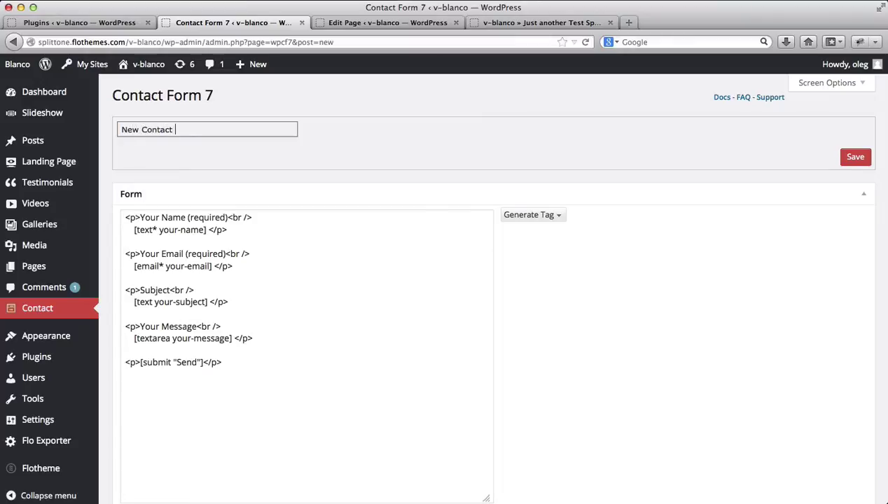
{"action": "type", "text": "form"}
{"action": "left_click", "coordinate": [840, 157]}
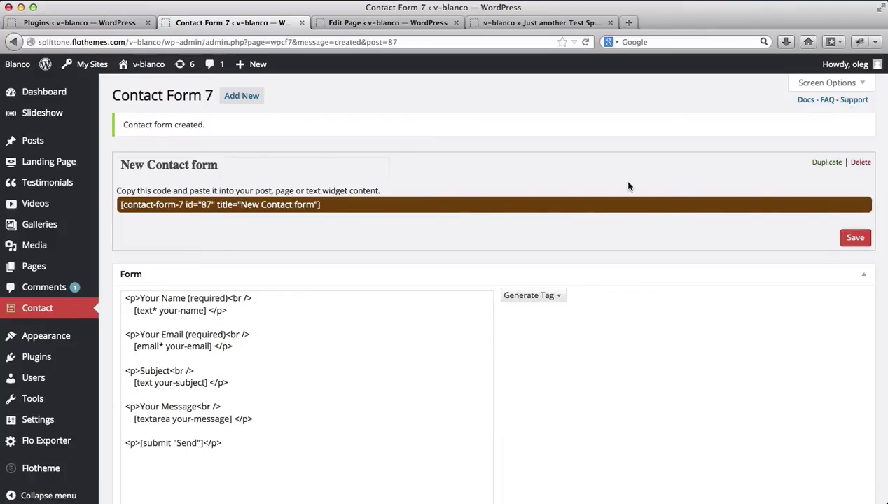
- Paste the [contact-form-7 id="87" title="New Contact form"] shortcode below the Contact Page paragraph
{"action": "left_click", "coordinate": [428, 204]}
{"action": "left_click", "coordinate": [429, 204]}
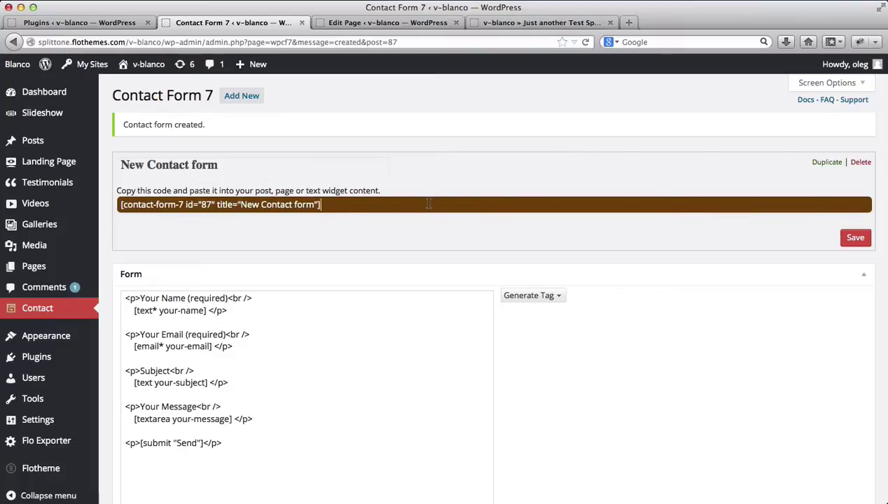
{"action": "left_click", "coordinate": [341, 205]}
{"action": "key", "text": "super+c"}
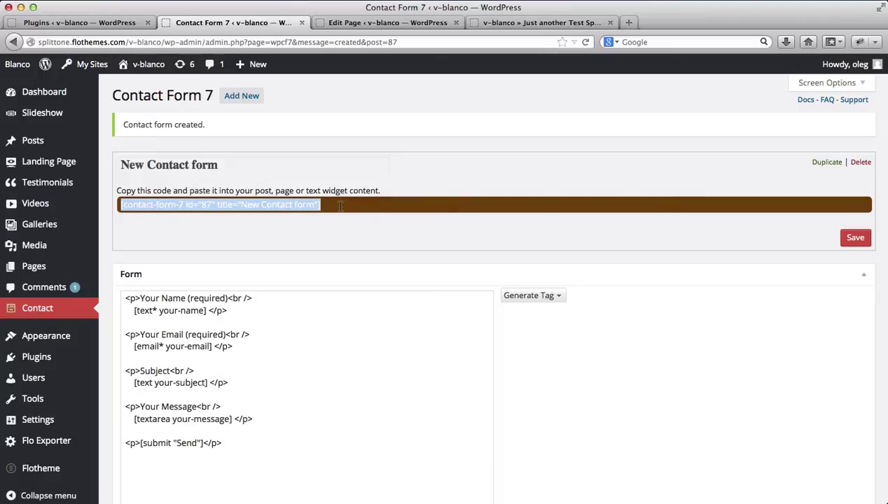
{"action": "left_click", "coordinate": [345, 23]}
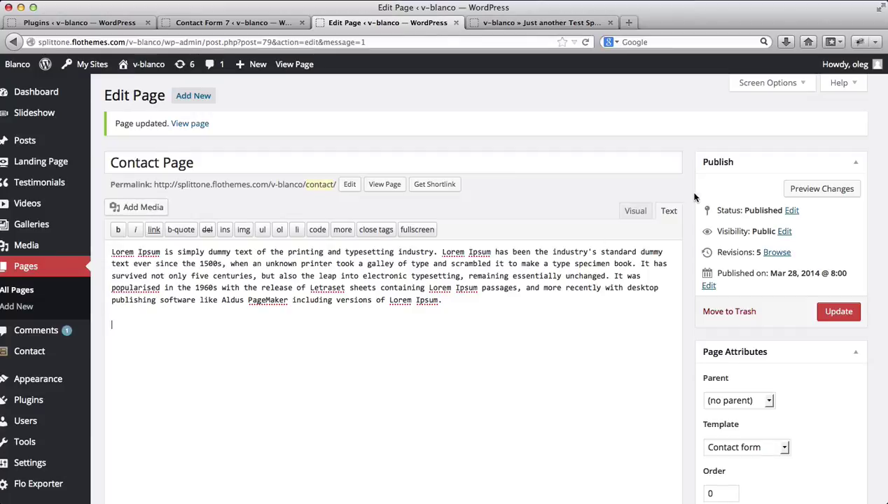
{"action": "key", "text": "super+v"}
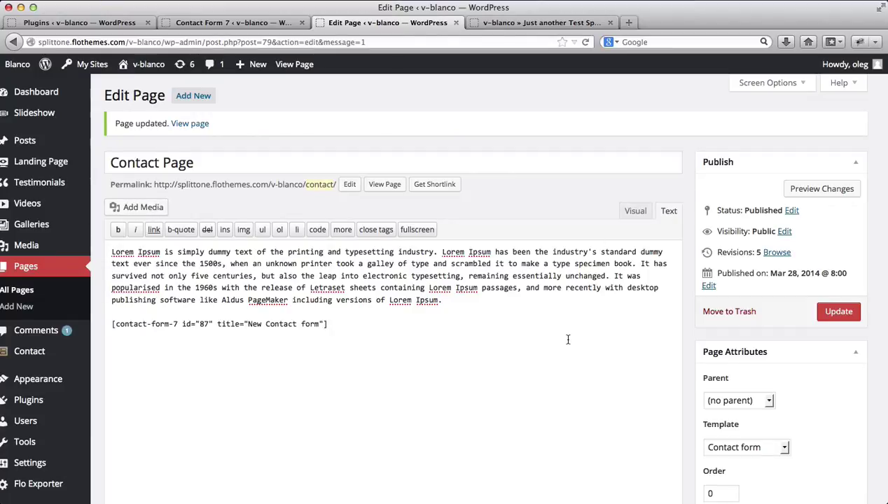
{"action": "scroll", "coordinate": [567, 340], "scroll_direction": "down", "scroll_amount": 5}
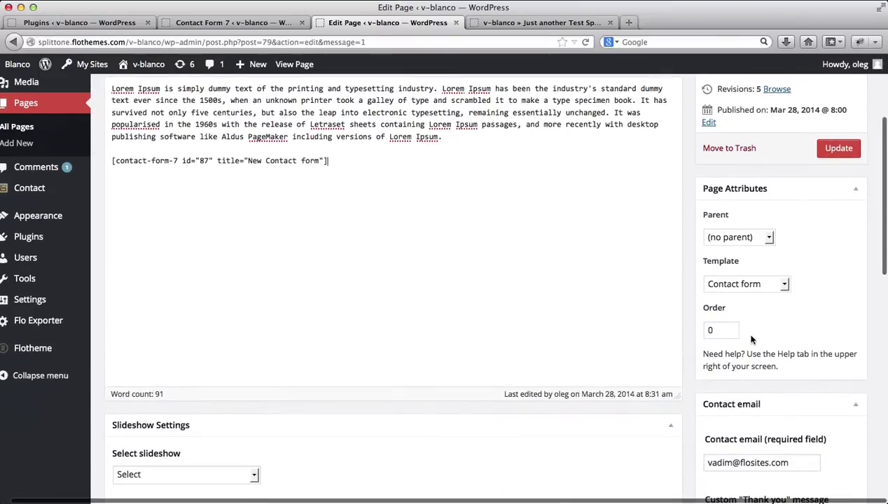
- Set the Contact Page to Default Template, update it, and reload the live page
{"action": "left_click", "coordinate": [786, 284]}
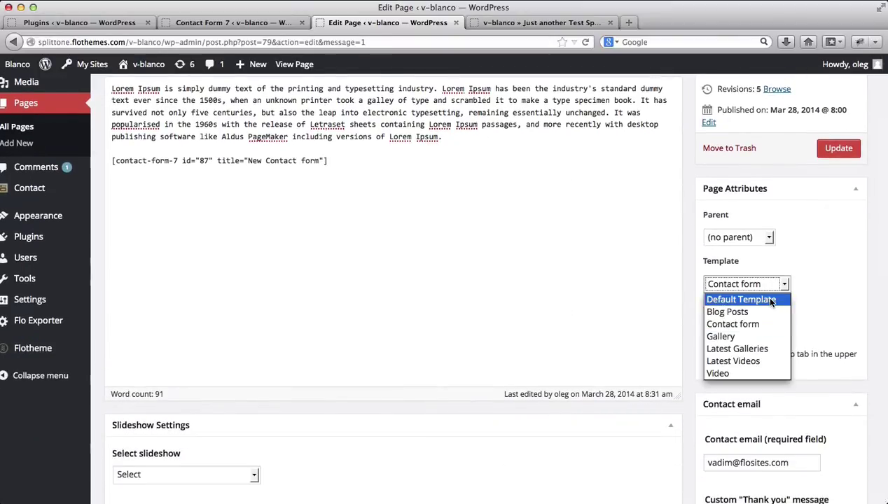
{"action": "left_click", "coordinate": [771, 300]}
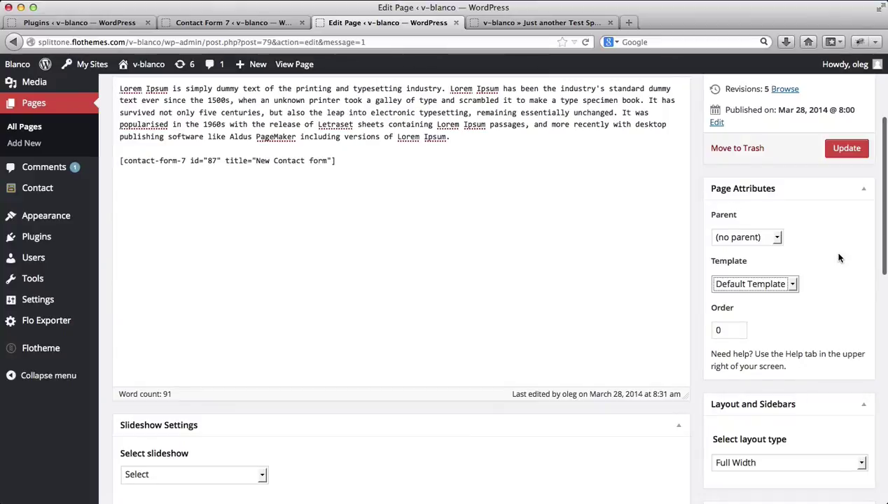
{"action": "scroll", "coordinate": [839, 255], "scroll_direction": "up", "scroll_amount": 2}
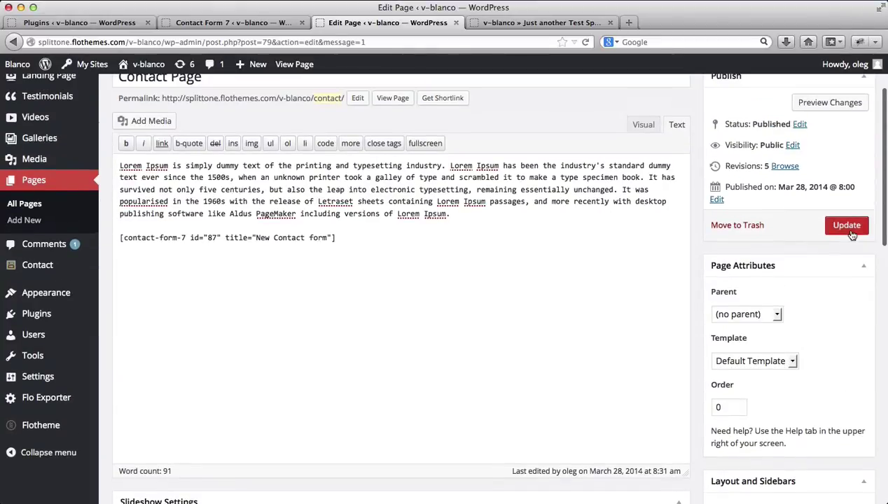
{"action": "left_click", "coordinate": [846, 225]}
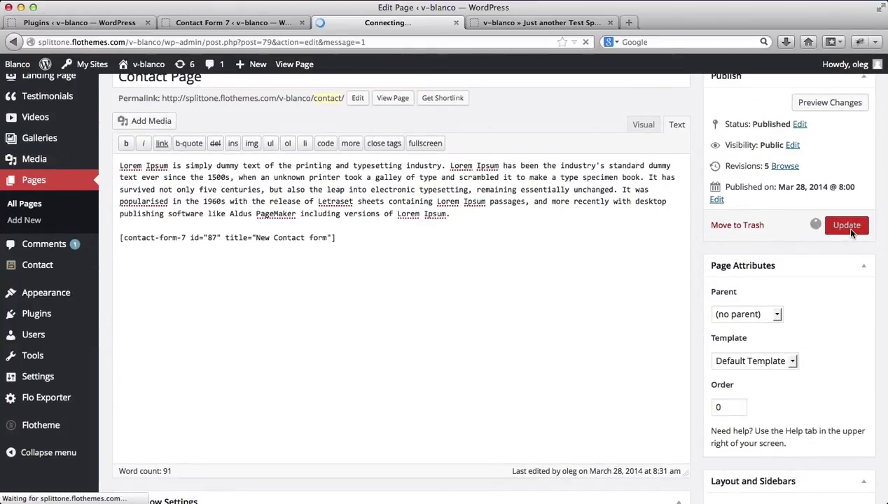
{"action": "key", "text": "ctrl+Tab"}
{"action": "key", "text": "super+r"}
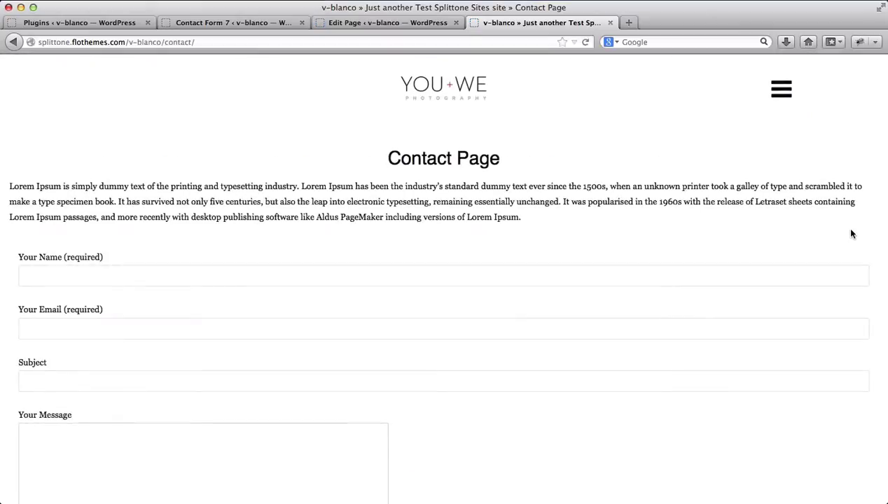
- Put the page editor tab before the form tab and reopen the New Contact form editor
{"action": "scroll", "coordinate": [672, 204], "scroll_direction": "down", "scroll_amount": 3}
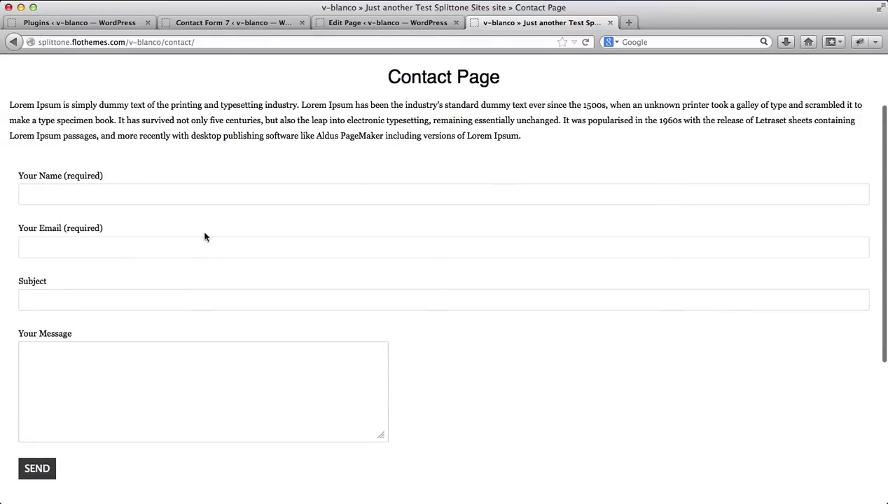
{"action": "left_click", "coordinate": [362, 23]}
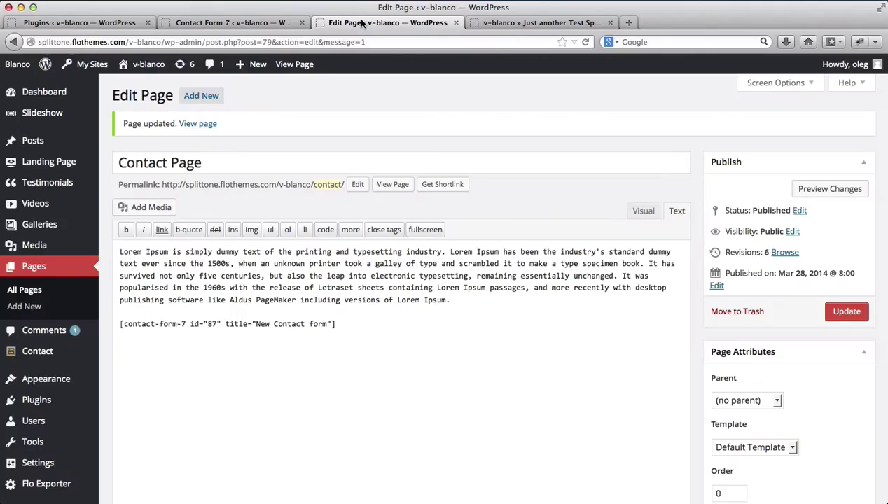
{"action": "double_click", "coordinate": [263, 325]}
{"action": "left_click", "coordinate": [262, 326]}
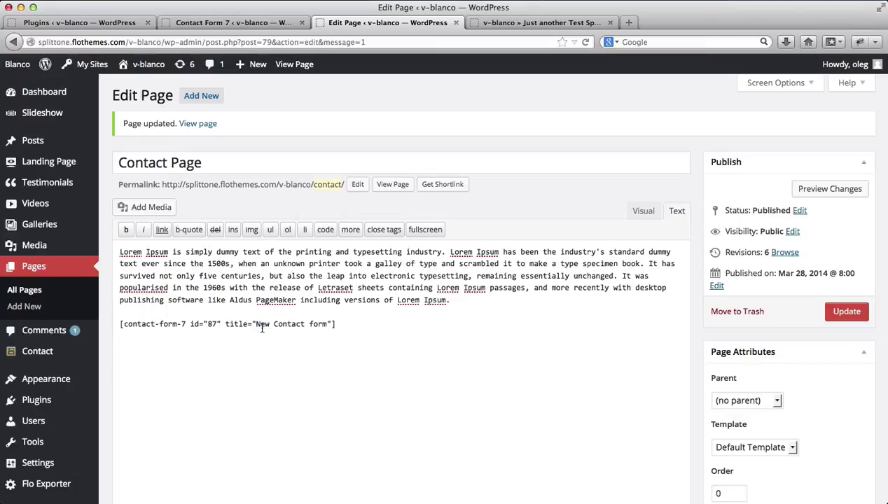
{"action": "left_click_drag", "start_coordinate": [367, 23], "coordinate": [181, 23]}
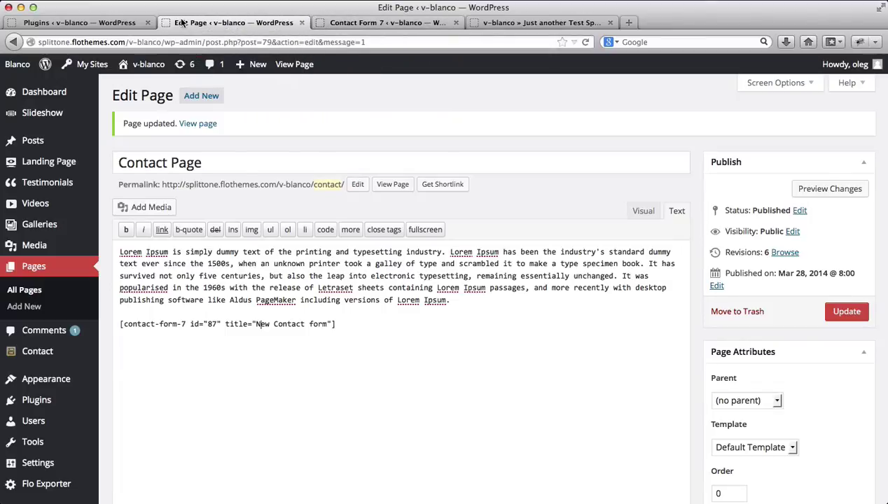
{"action": "key", "text": "ctrl+Tab"}
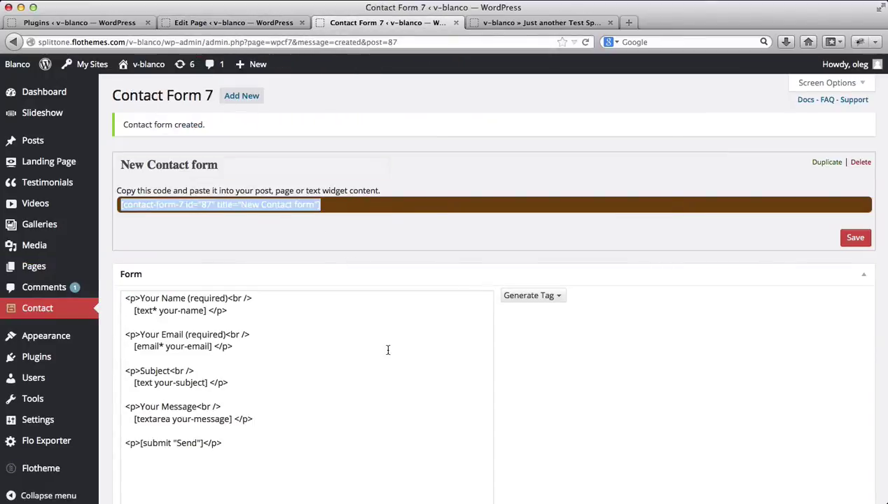
- Insert two blank lines after the email field line in the form template
{"action": "left_click", "coordinate": [388, 349]}
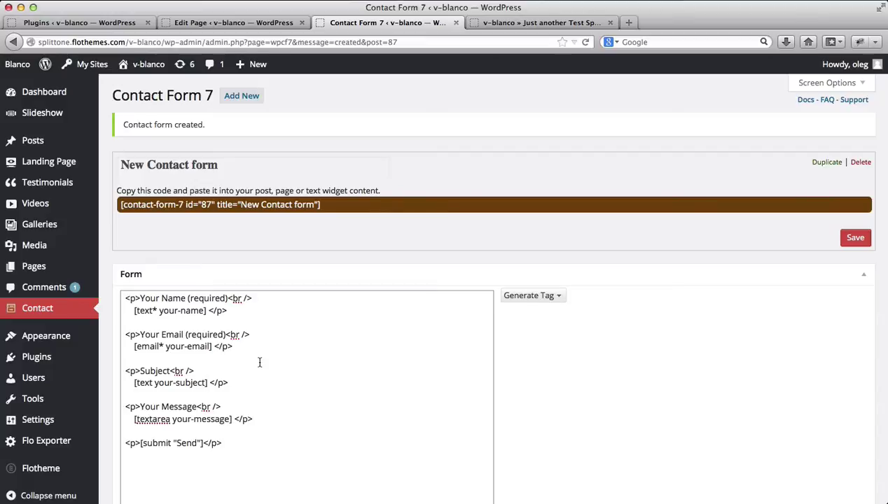
{"action": "key", "text": "Return"}
{"action": "key", "text": "Return"}
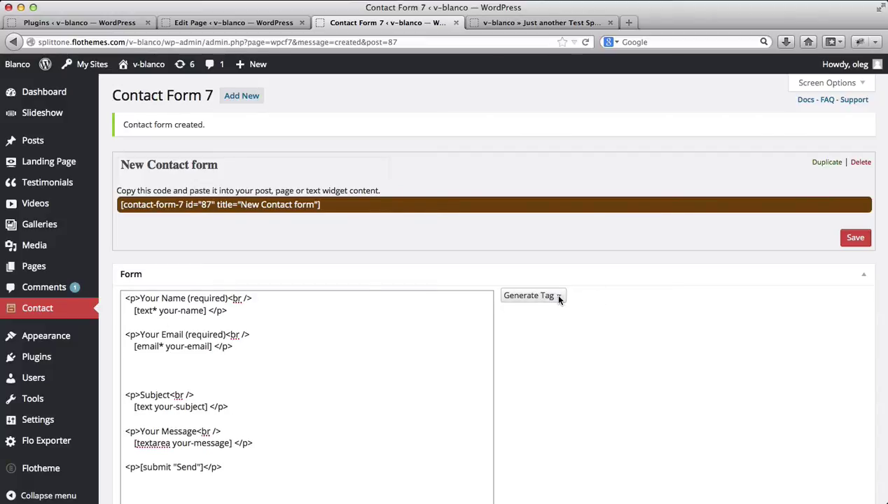
- Generate a Text field tag named Textn1, giving [text Textn1] and mail tag [Textn1]
{"action": "left_click", "coordinate": [558, 296]}
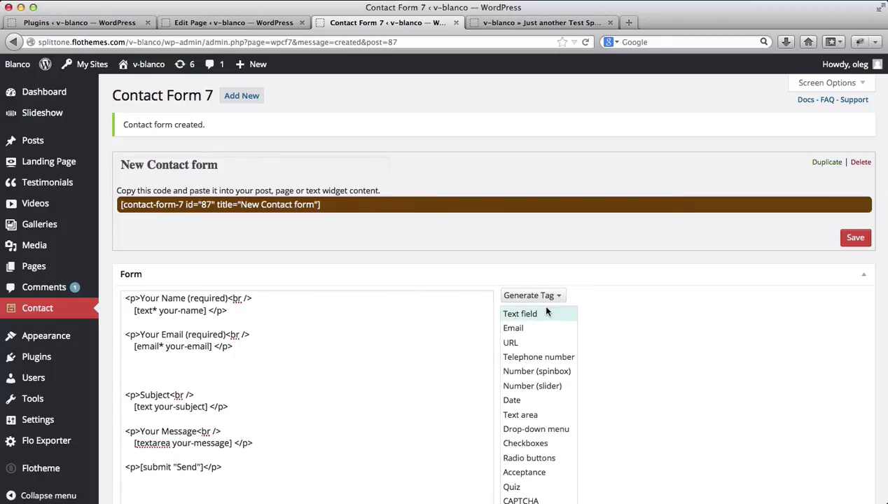
{"action": "left_click", "coordinate": [542, 318]}
{"action": "scroll", "coordinate": [600, 312], "scroll_direction": "down", "scroll_amount": 2}
{"action": "triple_click", "coordinate": [578, 310]}
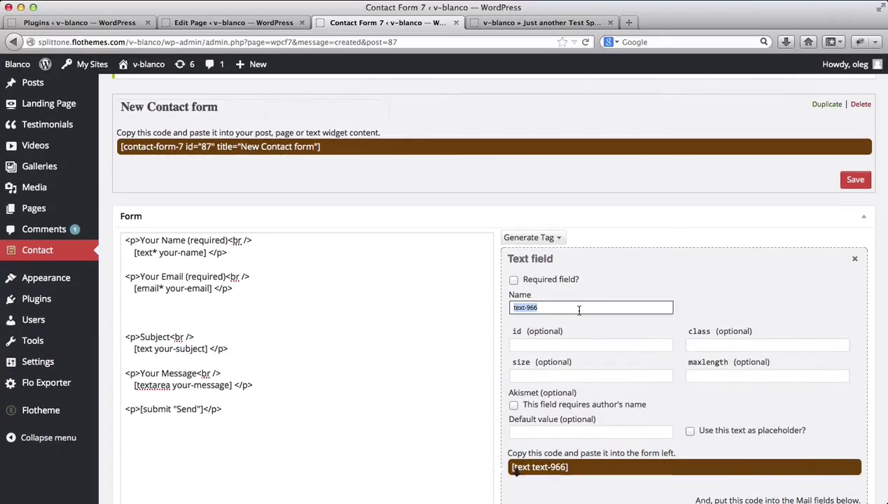
{"action": "type", "text": "Tec"}
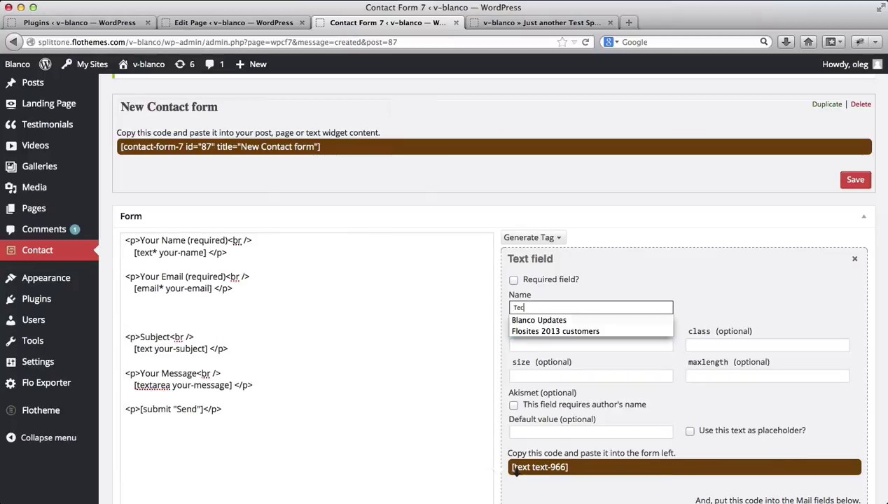
{"action": "type", "text": "t n"}
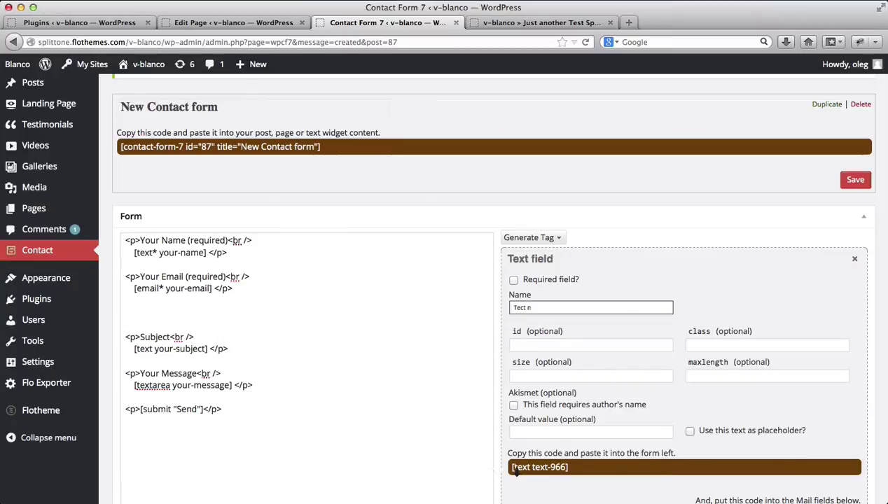
{"action": "type", "text": "1"}
{"action": "key", "text": "BackSpace"}
{"action": "key", "text": "BackSpace"}
{"action": "key", "text": "BackSpace"}
{"action": "key", "text": "BackSpace"}
{"action": "key", "text": "BackSpace"}
{"action": "key", "text": "BackSpace"}
{"action": "type", "text": "ext n1"}
{"action": "key", "text": "Left"}
{"action": "key", "text": "Left"}
{"action": "key", "text": "BackSpace"}
{"action": "key", "text": "Tab"}
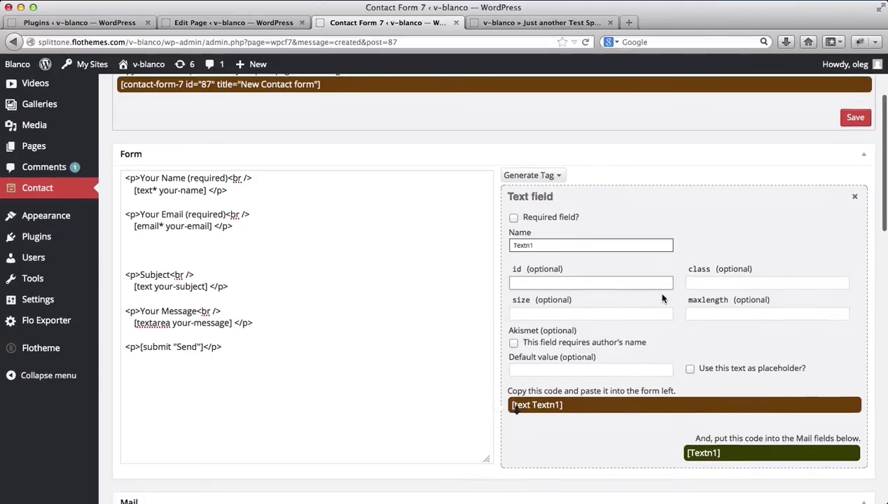
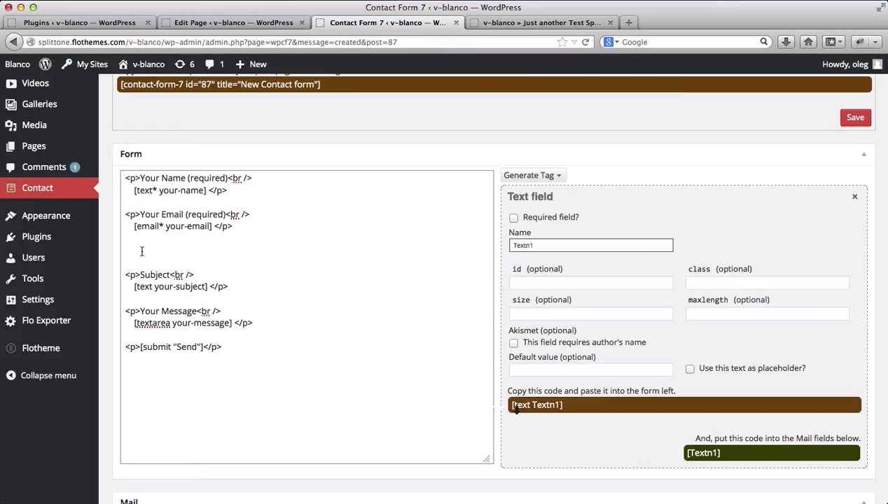
- Add a 'Text n 1' label line below the email field in the form code
{"action": "type", "text": "<p>Your Email (required)<br />"}
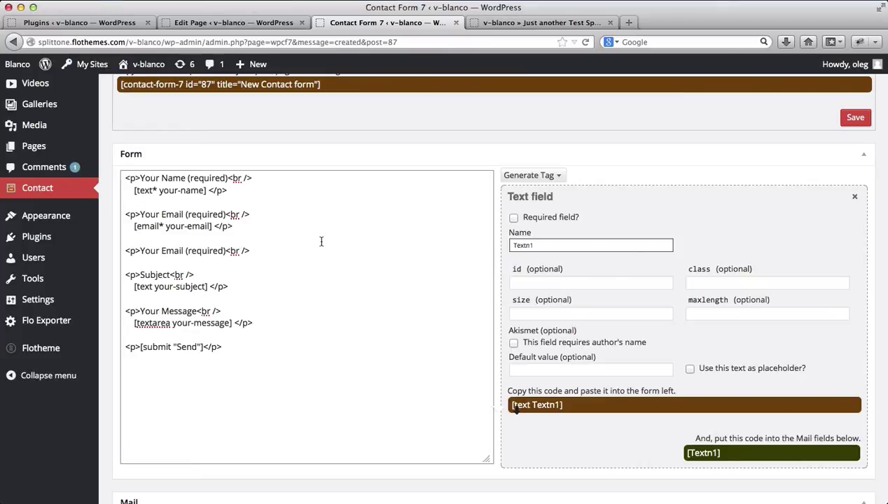
{"action": "double_click", "coordinate": [537, 245]}
{"action": "key", "text": "super+c"}
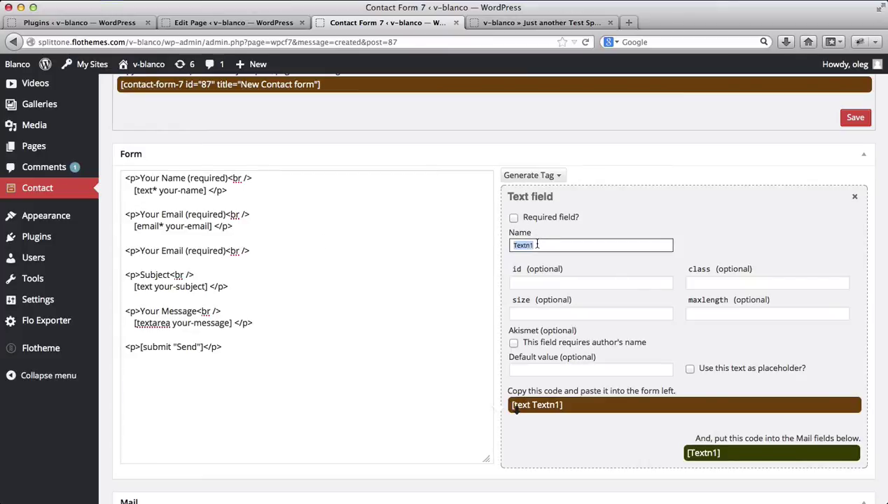
{"action": "double_click", "coordinate": [173, 251]}
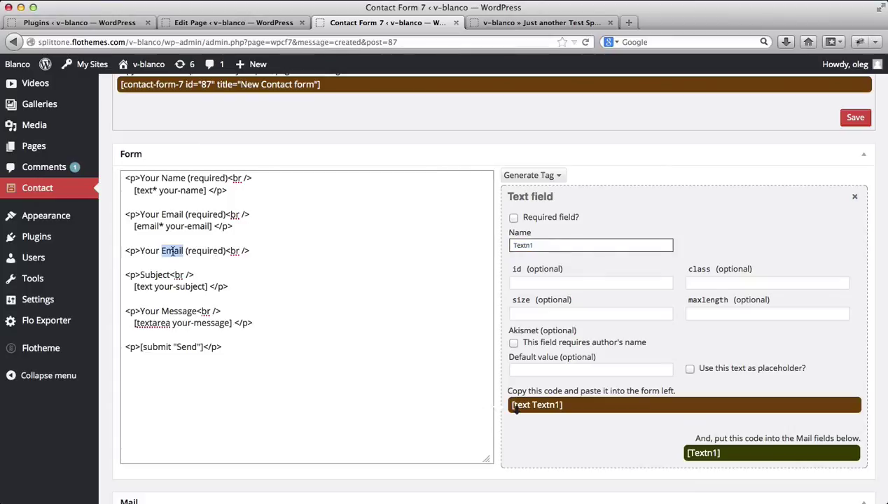
{"action": "key", "text": "BackSpace"}
{"action": "key", "text": "BackSpace"}
{"action": "key", "text": "BackSpace"}
{"action": "key", "text": "BackSpace"}
{"action": "key", "text": "BackSpace"}
{"action": "key", "text": "BackSpace"}
{"action": "key", "text": "super+v"}
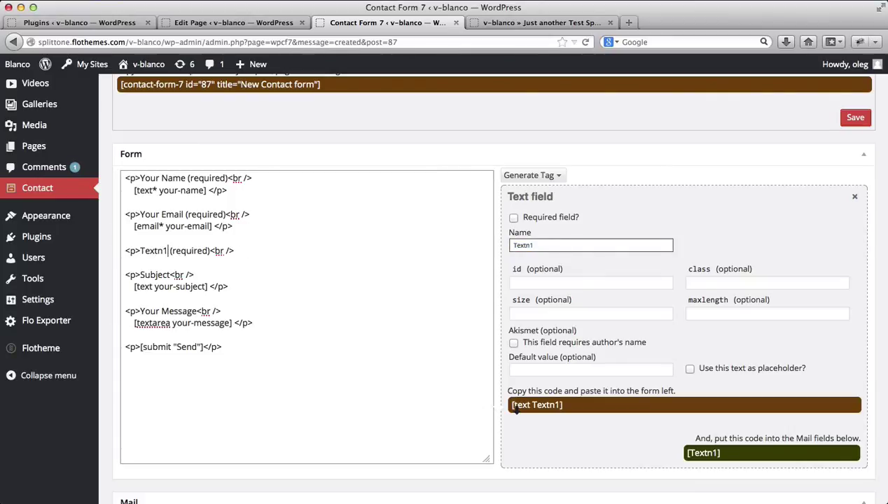
{"action": "left_click", "coordinate": [158, 250]}
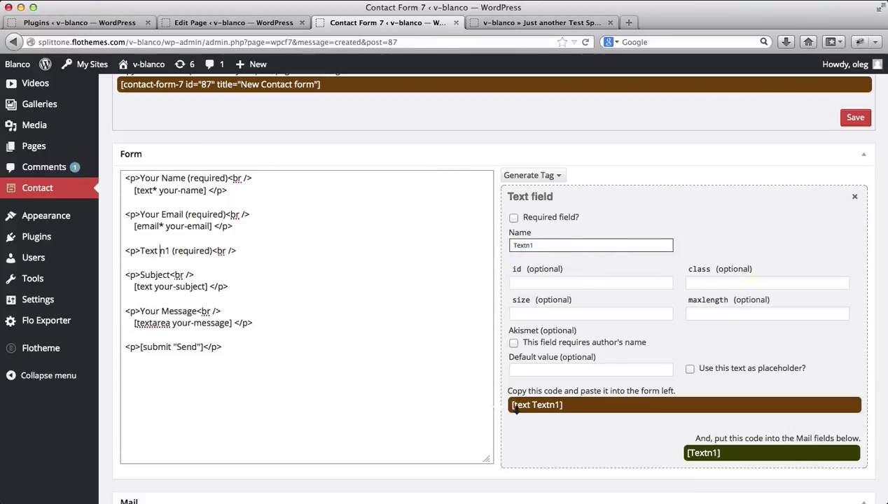
{"action": "left_click", "coordinate": [163, 250]}
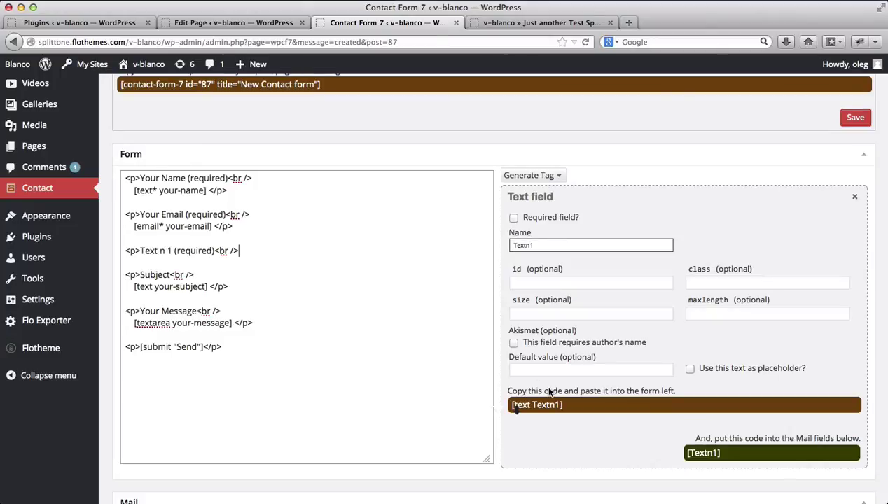
- Put the Textn1 text tag under the label as a required field, [text* Textn1]
{"action": "scroll", "coordinate": [532, 387], "scroll_direction": "down", "scroll_amount": 1}
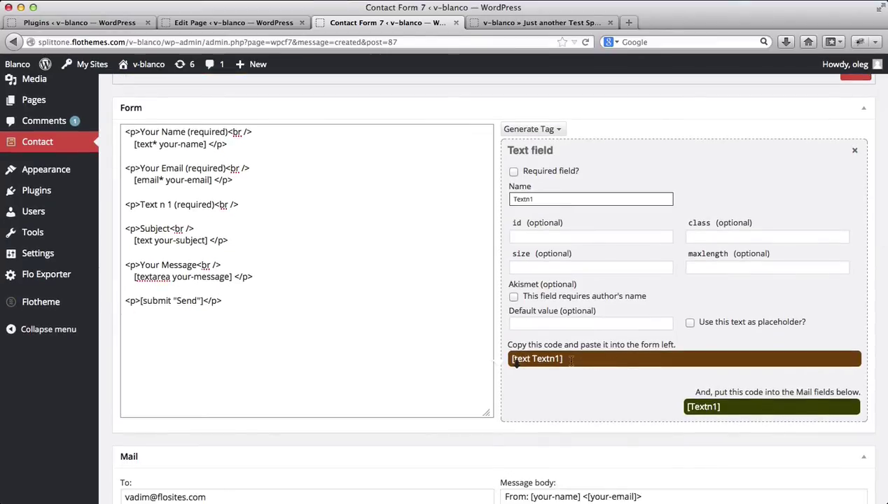
{"action": "left_click", "coordinate": [571, 360]}
{"action": "key", "text": "super+c"}
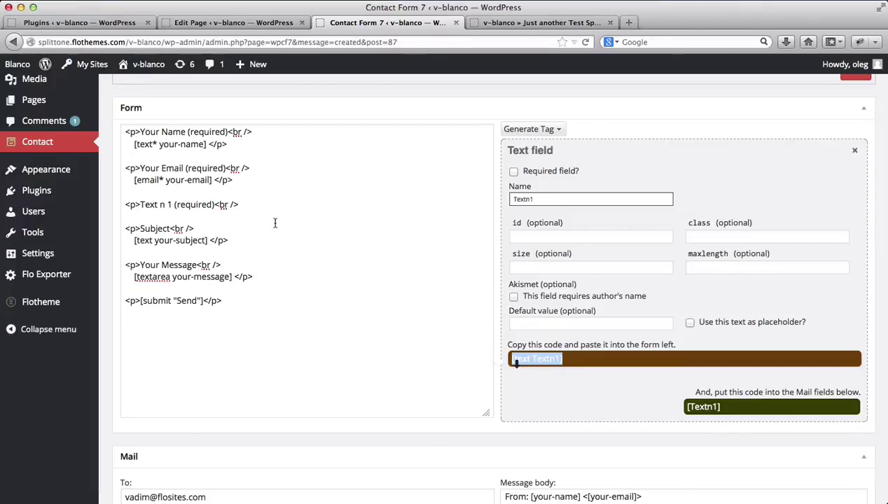
{"action": "left_click", "coordinate": [260, 204]}
{"action": "key", "text": "Return"}
{"action": "key", "text": "super+v"}
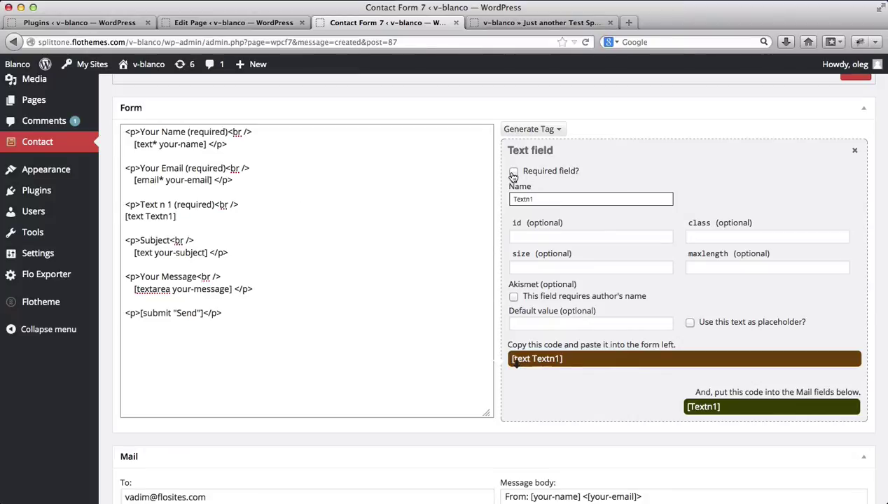
{"action": "left_click", "coordinate": [514, 173]}
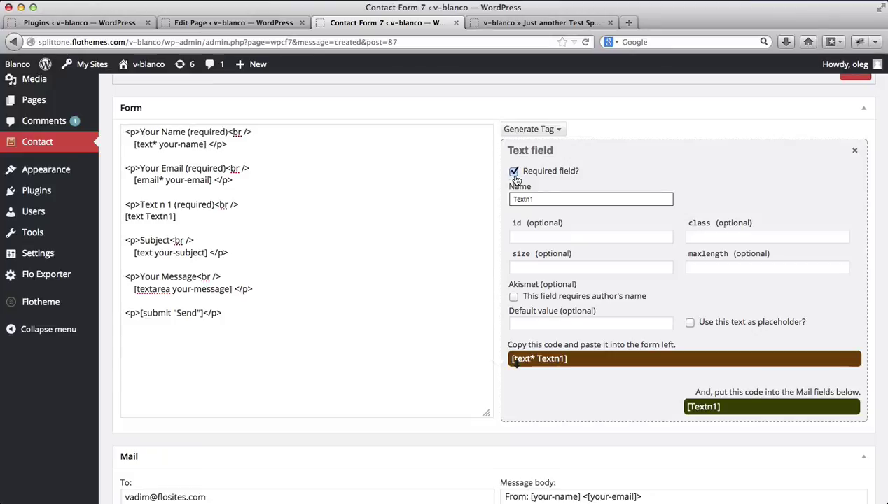
{"action": "left_click", "coordinate": [582, 360]}
{"action": "key", "text": "super+c"}
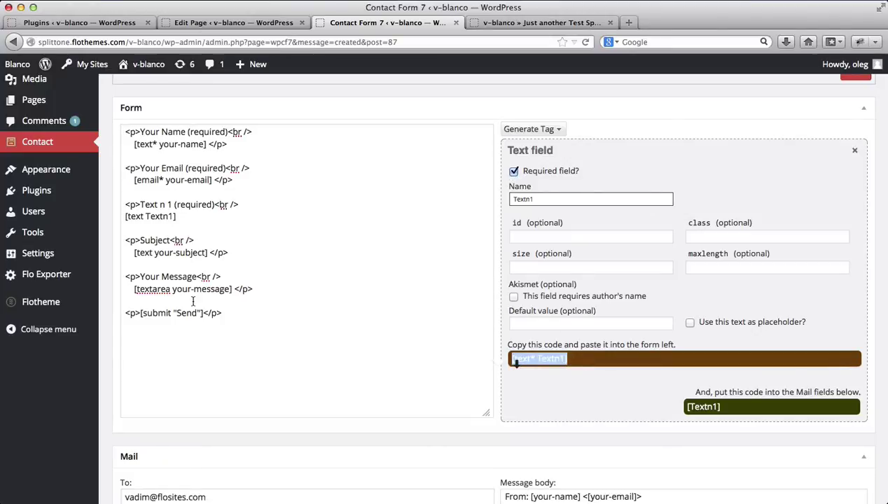
{"action": "triple_click", "coordinate": [149, 216]}
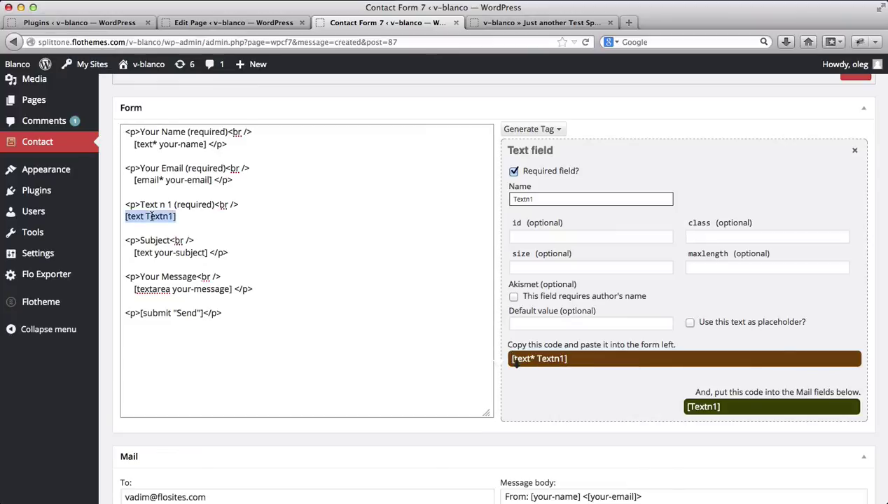
{"action": "key", "text": "super+v"}
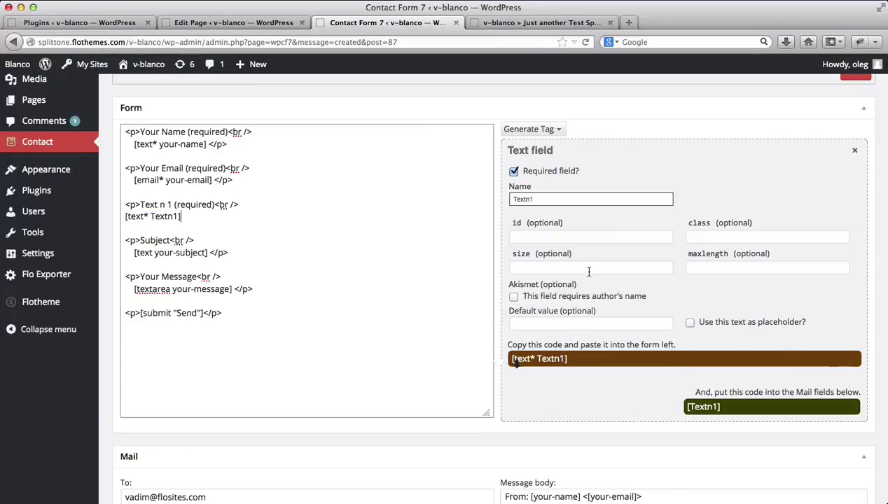
- Insert a 'Text n 1: [Textn1]' line after the From line of the mail message body
{"action": "scroll", "coordinate": [623, 287], "scroll_direction": "down", "scroll_amount": 5}
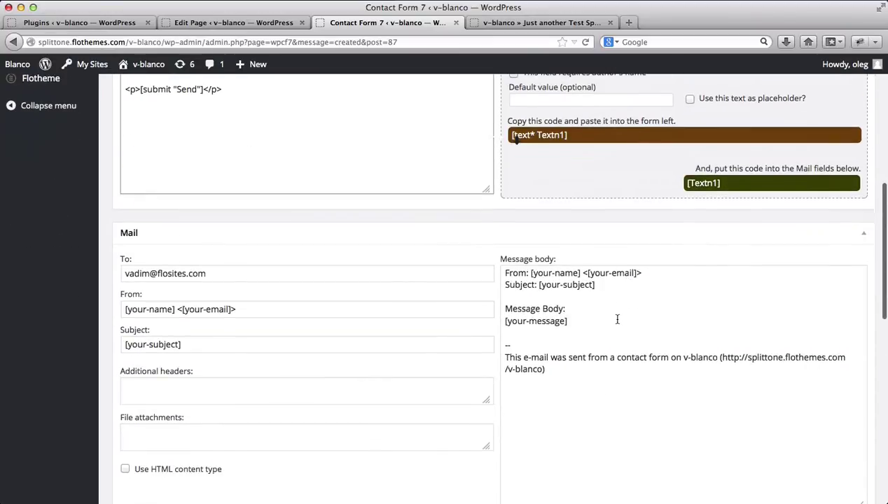
{"action": "scroll", "coordinate": [629, 316], "scroll_direction": "up", "scroll_amount": 1}
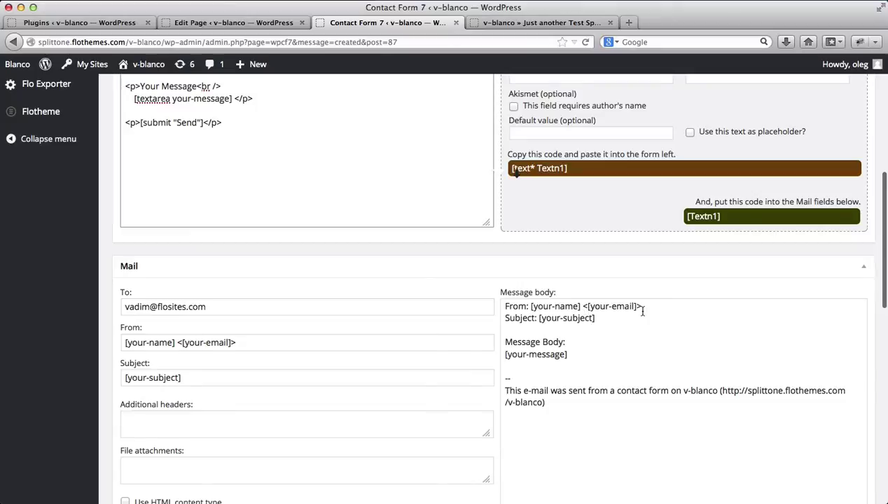
{"action": "scroll", "coordinate": [646, 355], "scroll_direction": "up", "scroll_amount": 1}
{"action": "left_click", "coordinate": [646, 355]}
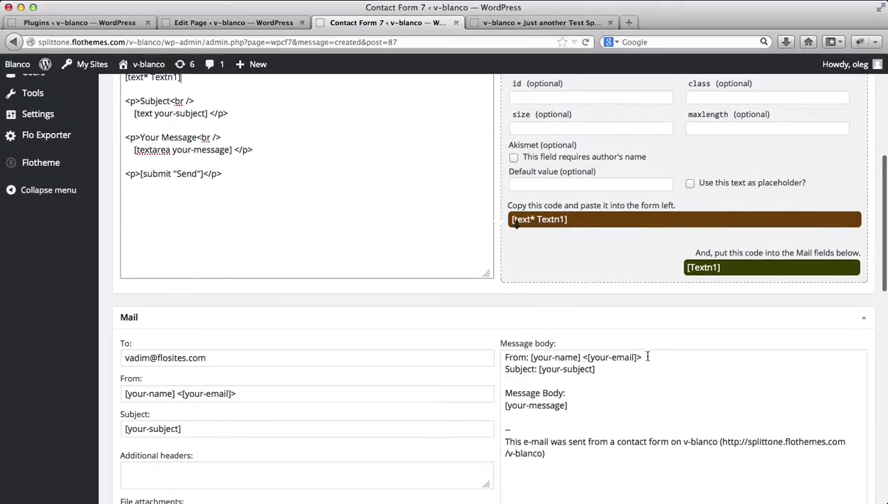
{"action": "scroll", "coordinate": [651, 358], "scroll_direction": "up", "scroll_amount": 1}
{"action": "key", "text": "Return"}
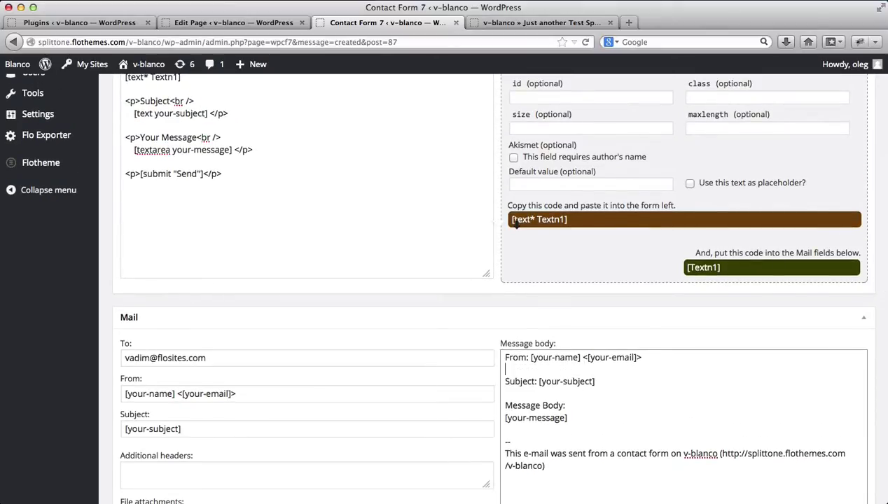
{"action": "type", "text": "Text n 1:"}
{"action": "left_click", "coordinate": [750, 266]}
{"action": "key", "text": "ctrl+c"}
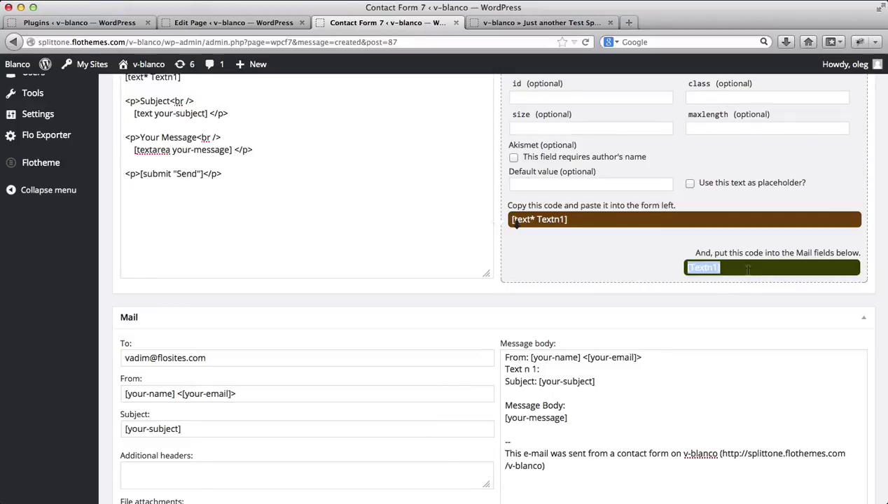
{"action": "left_click", "coordinate": [577, 365]}
{"action": "key", "text": "ctrl+v"}
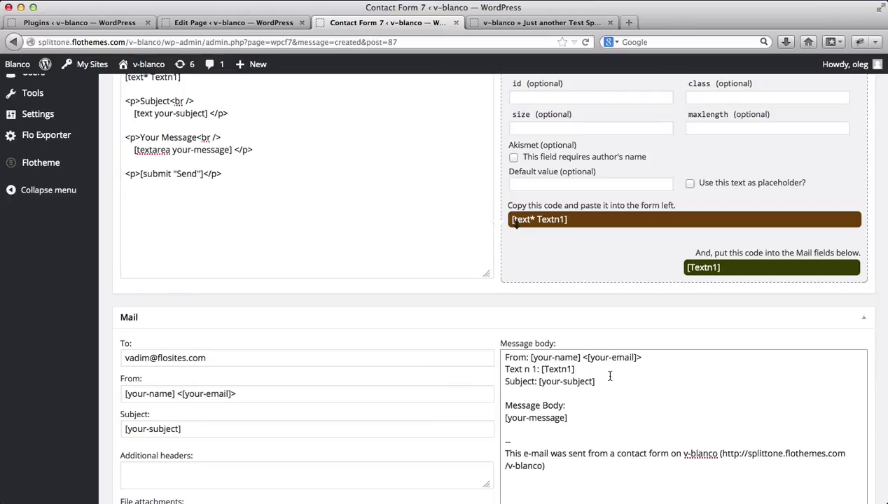
{"action": "key", "text": "Return"}
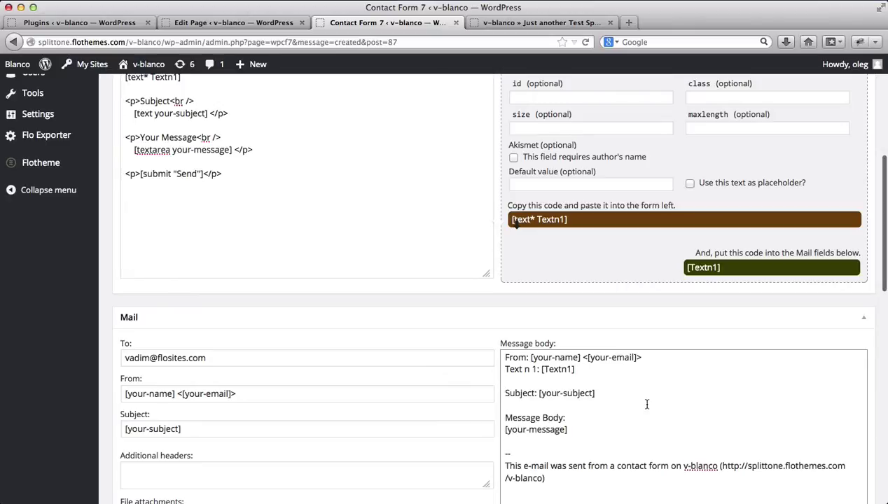
{"action": "scroll", "coordinate": [646, 404], "scroll_direction": "up", "scroll_amount": 2}
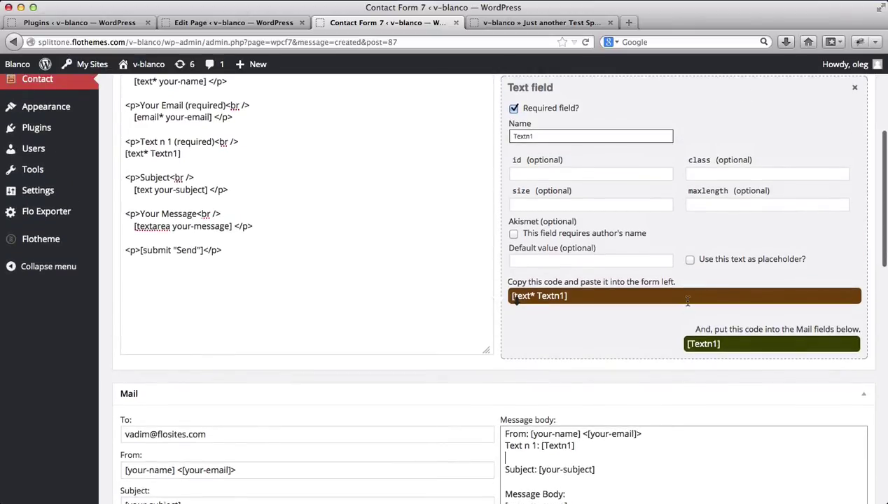
{"action": "scroll", "coordinate": [686, 301], "scroll_direction": "up", "scroll_amount": 5}
- Save the form and reload the Contact Page to check the new Text n 1 field
{"action": "left_click", "coordinate": [852, 238]}
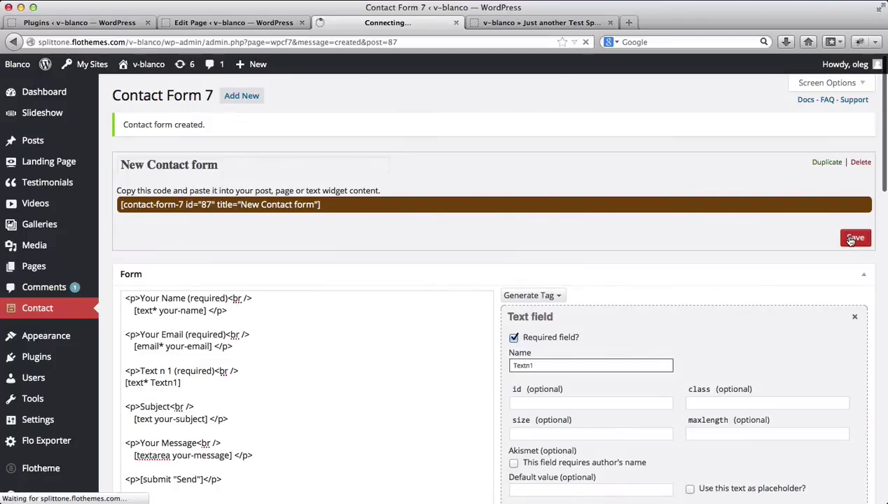
{"action": "left_click", "coordinate": [520, 25]}
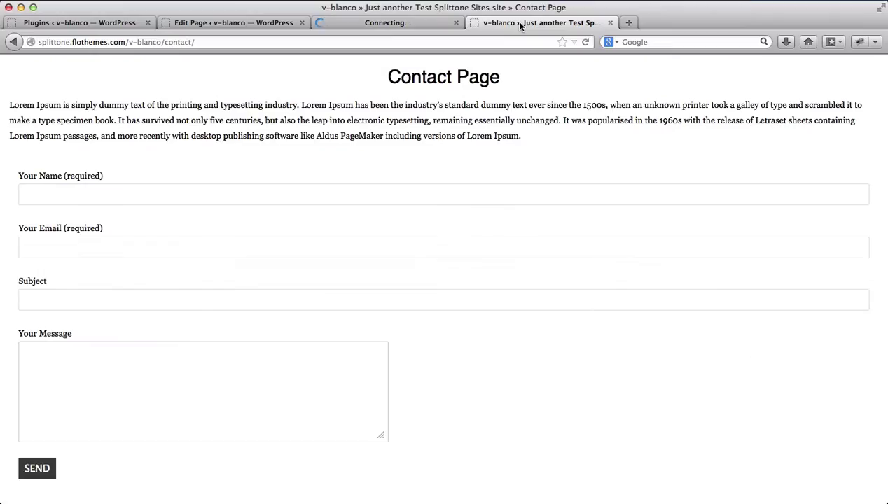
{"action": "key", "text": "super+r"}
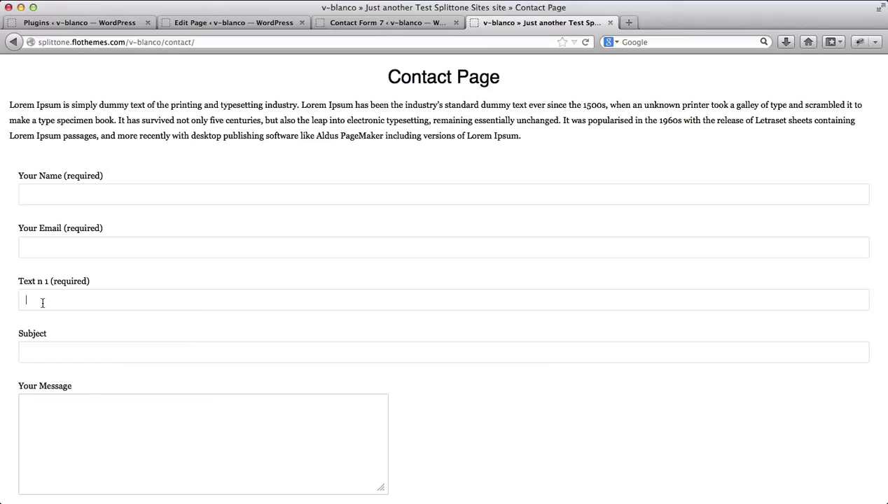
{"action": "left_click", "coordinate": [375, 26]}
{"action": "scroll", "coordinate": [400, 315], "scroll_direction": "down", "scroll_amount": 3}
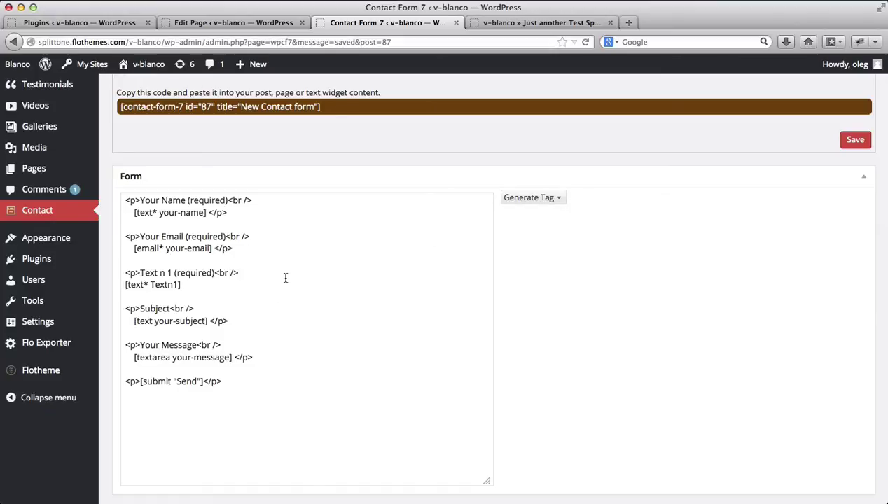
- Generate a drop-down menu tag named DropDownMenu, after adding blank lines below Subject
{"action": "left_click", "coordinate": [309, 322]}
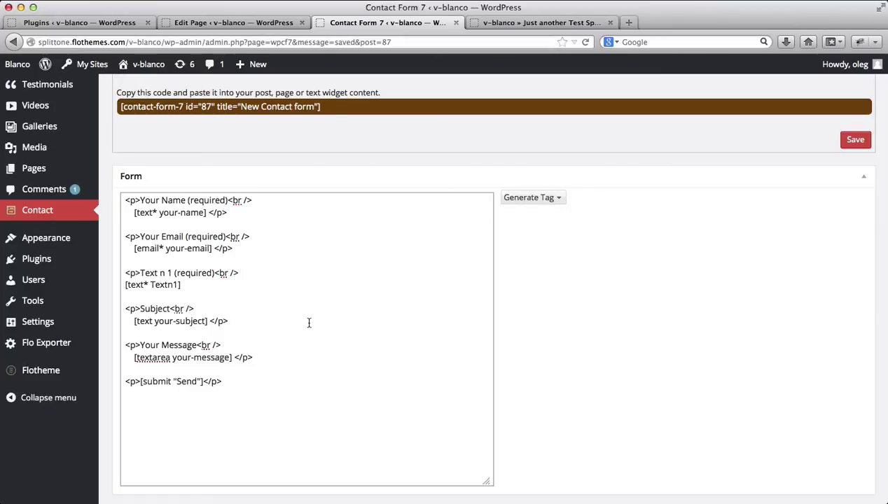
{"action": "key", "text": "Return"}
{"action": "key", "text": "Return"}
{"action": "left_click", "coordinate": [539, 197]}
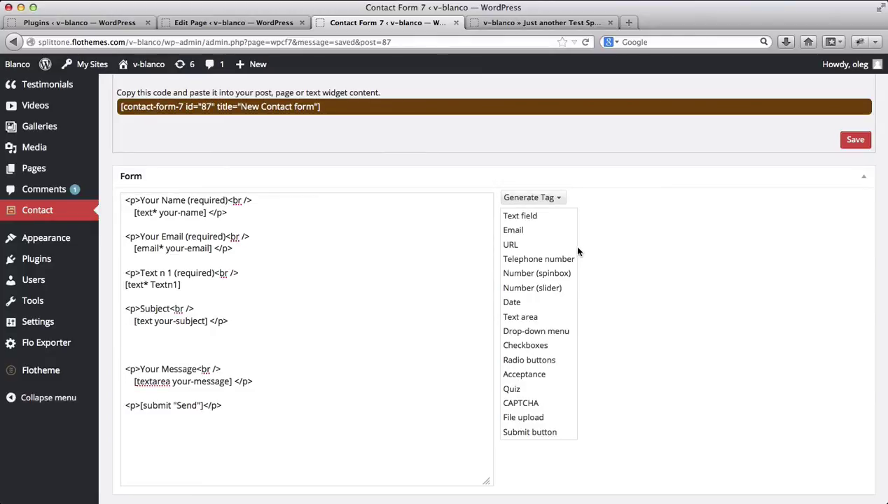
{"action": "scroll", "coordinate": [551, 288], "scroll_direction": "down", "scroll_amount": 1}
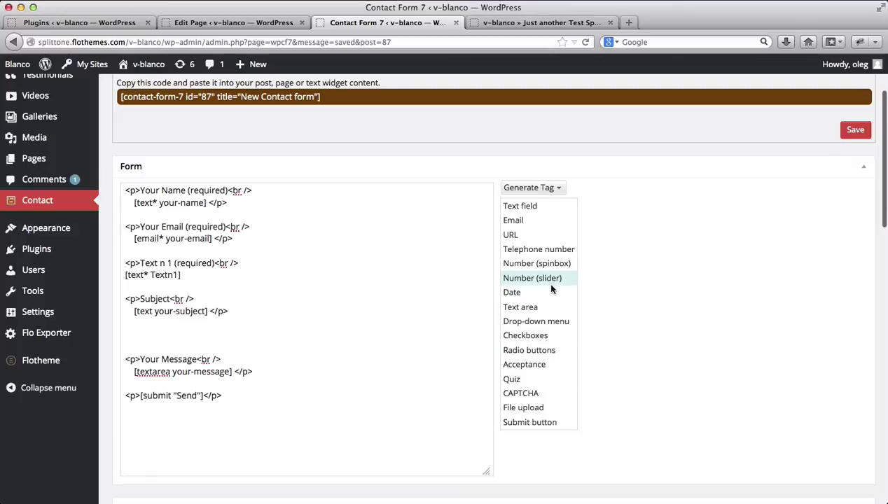
{"action": "left_click", "coordinate": [550, 324]}
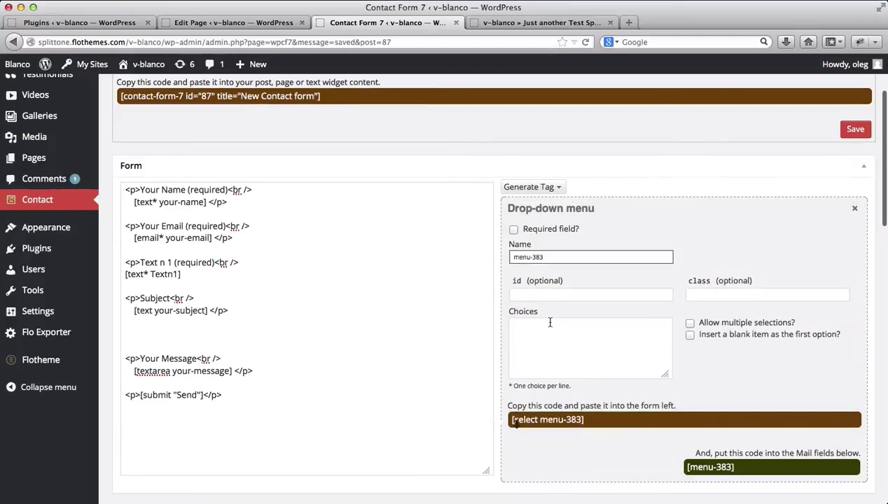
{"action": "triple_click", "coordinate": [556, 257]}
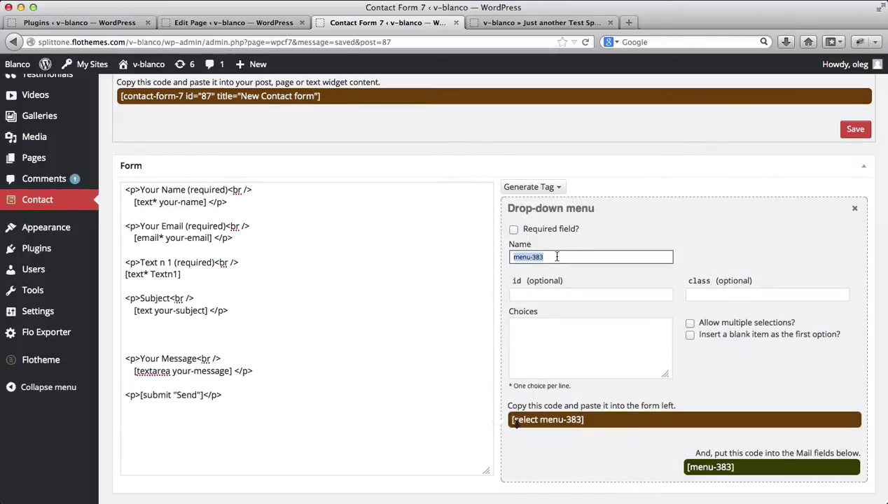
{"action": "type", "text": "Drop"}
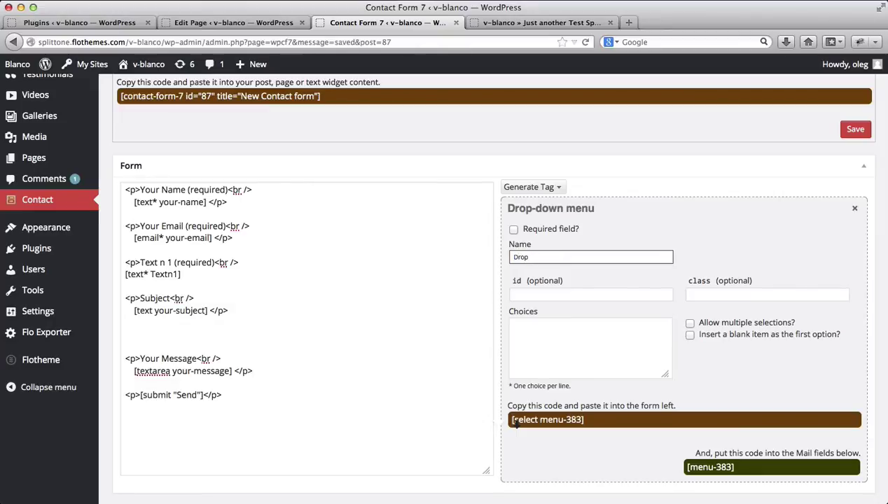
{"action": "type", "text": "DownMenu"}
{"action": "key", "text": "Tab"}
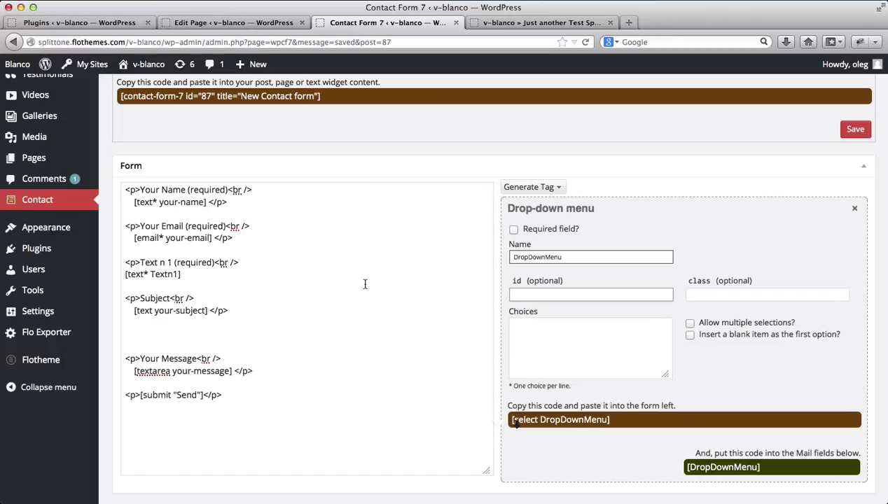
- Add a 'DropDown Menu' label line with the select tag beneath it
{"action": "triple_click", "coordinate": [171, 294]}
{"action": "key", "text": "ctrl+c"}
{"action": "left_click", "coordinate": [150, 342]}
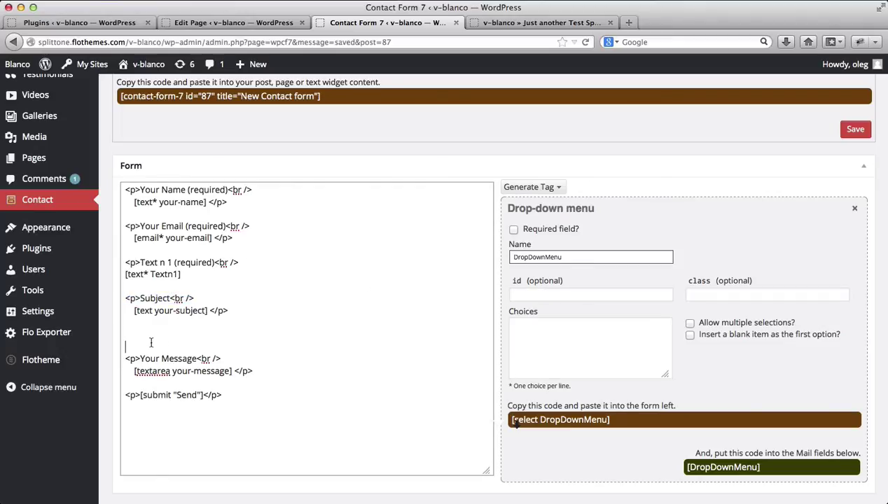
{"action": "key", "text": "Up"}
{"action": "key", "text": "ctrl+v"}
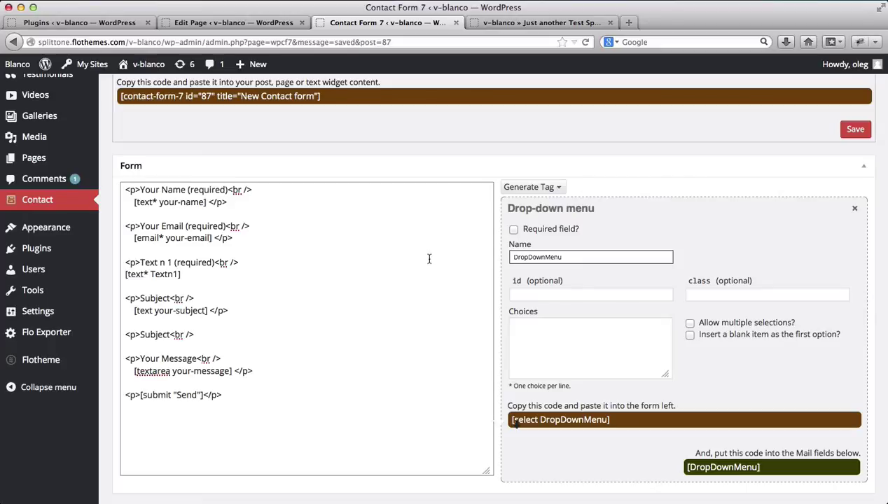
{"action": "double_click", "coordinate": [568, 256]}
{"action": "key", "text": "ctrl+c"}
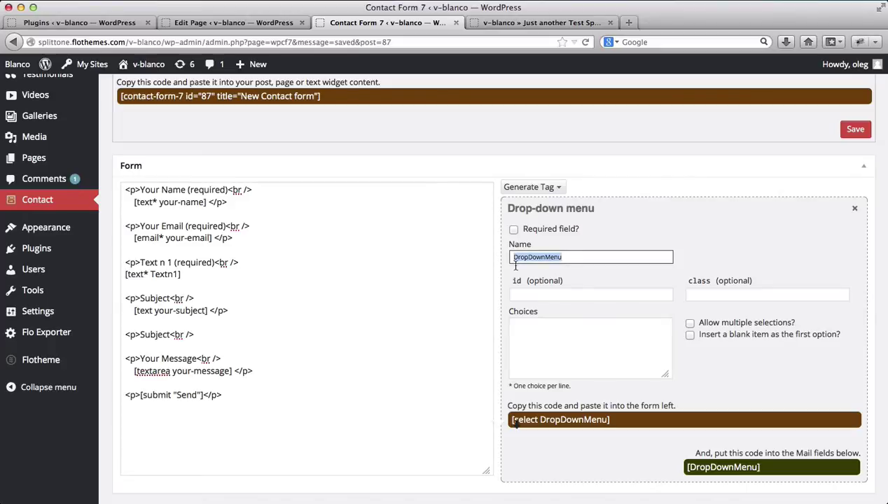
{"action": "double_click", "coordinate": [155, 334]}
{"action": "key", "text": "ctrl+v"}
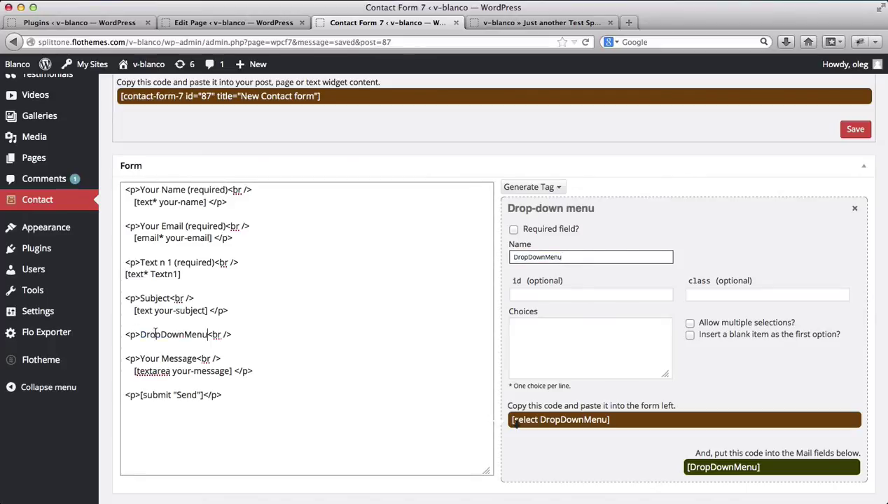
{"action": "left_click", "coordinate": [183, 335]}
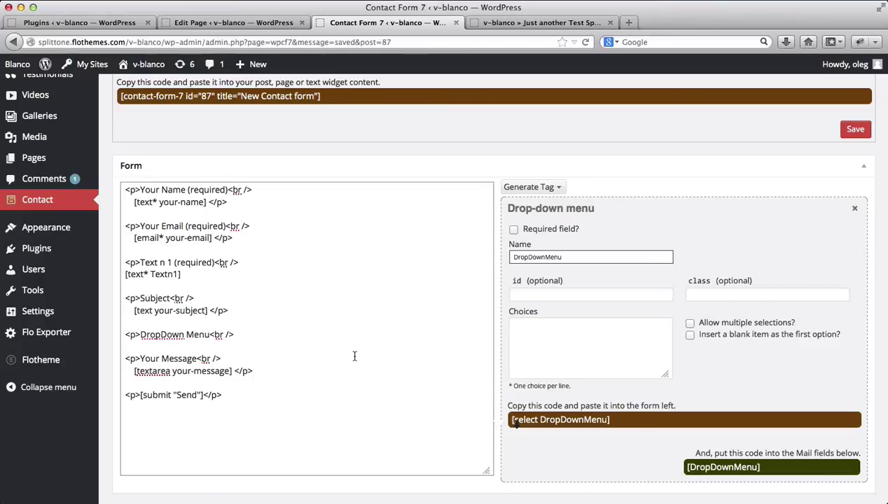
{"action": "left_click", "coordinate": [628, 419]}
{"action": "key", "text": "super+c"}
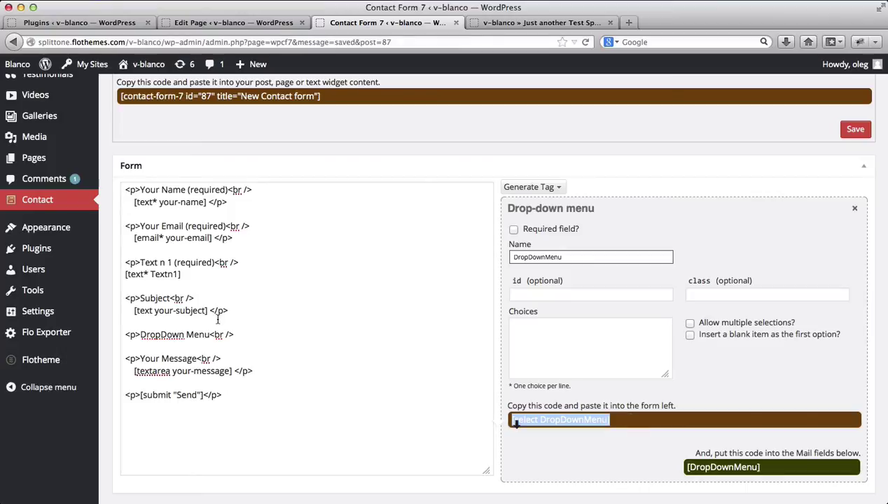
{"action": "left_click", "coordinate": [257, 336]}
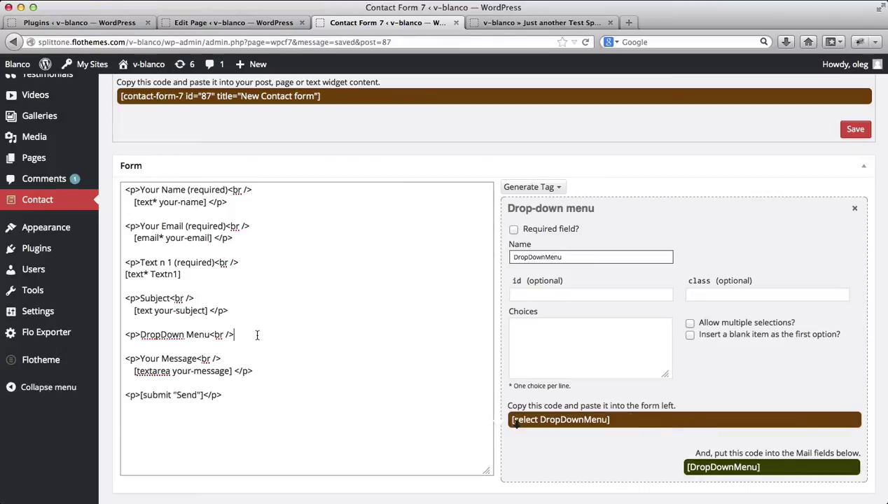
{"action": "key", "text": "Return"}
{"action": "key", "text": "super+v"}
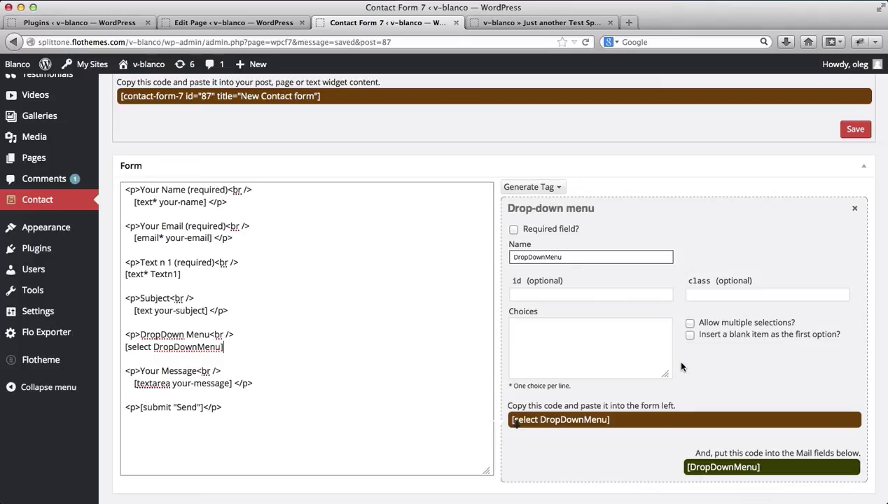
- Give the drop-down choices 1, 2 and 3 plus a blank item, updating the form's tag
{"action": "left_click", "coordinate": [611, 352]}
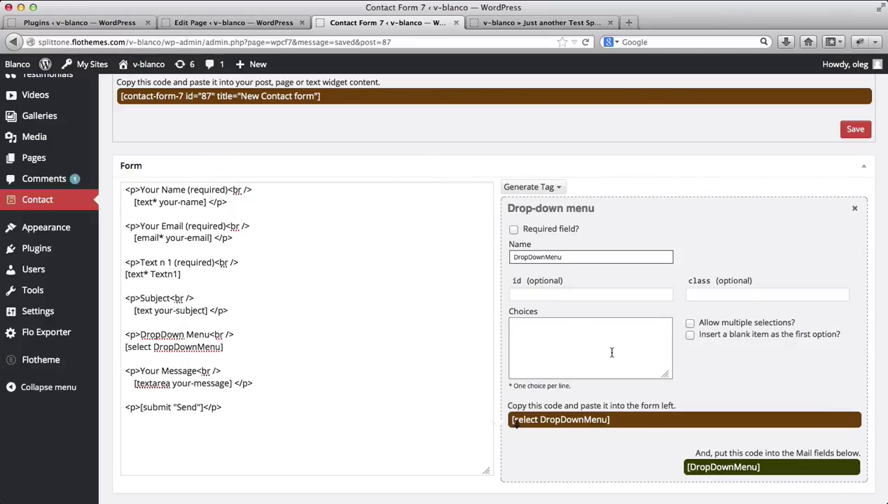
{"action": "type", "text": "ch"}
{"action": "type", "text": "oices 1"}
{"action": "type", "text": "cho"}
{"action": "type", "text": "ices 1"}
{"action": "type", "text": "choices 3"}
{"action": "left_click", "coordinate": [690, 335]}
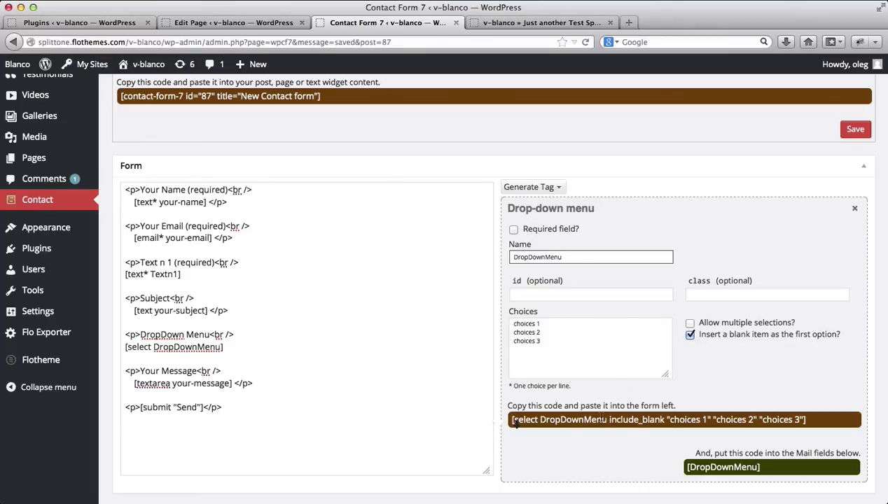
{"action": "left_click", "coordinate": [601, 421]}
{"action": "key", "text": "ctrl+c"}
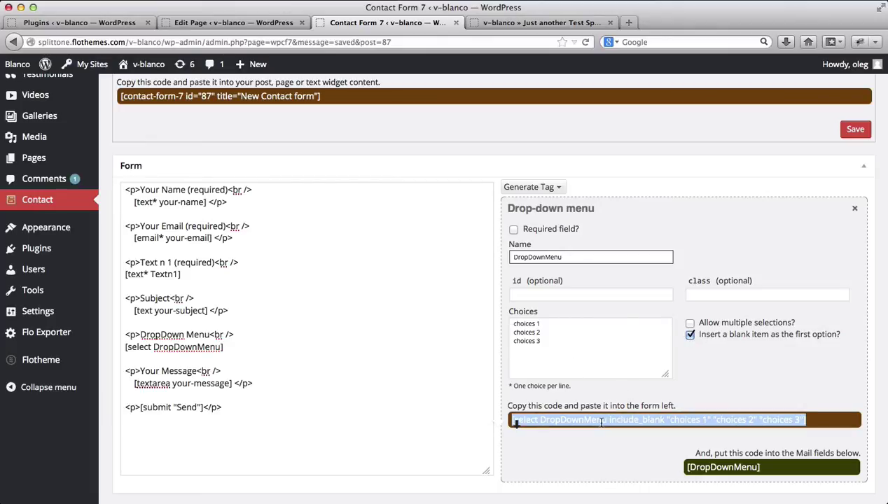
{"action": "triple_click", "coordinate": [205, 346]}
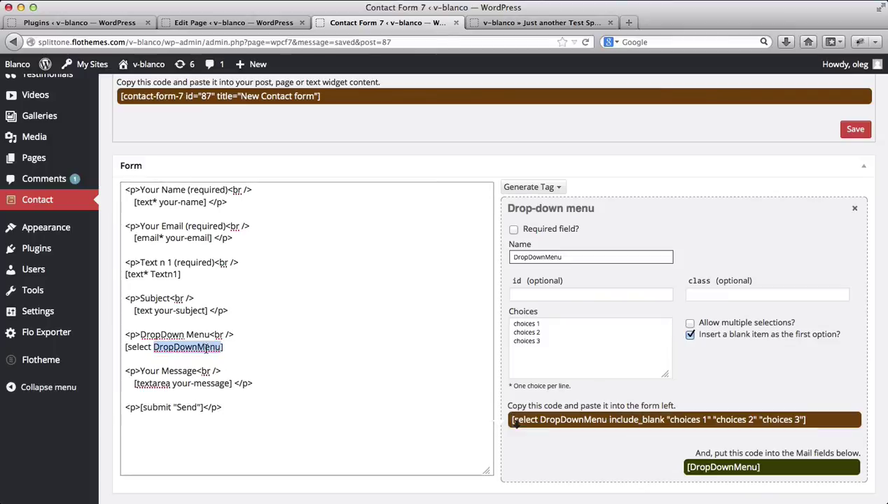
{"action": "key", "text": "ctrl+v"}
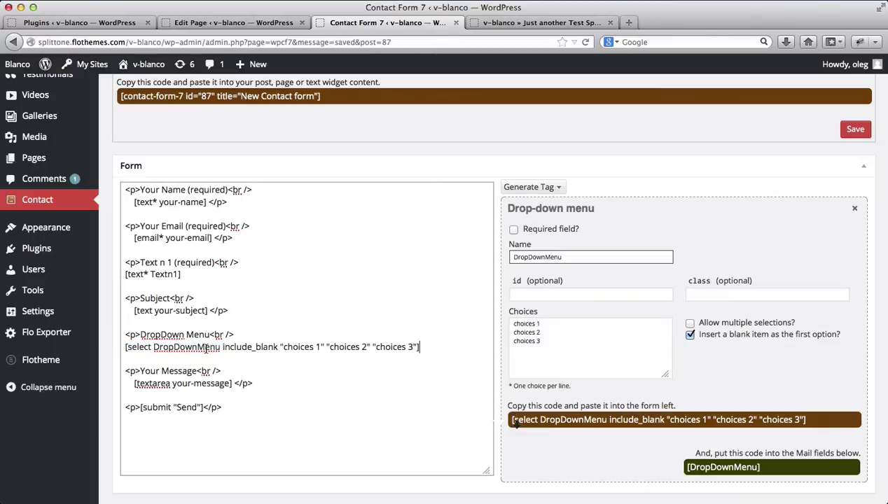
- Add a 'DropDownMenu : [DropDownMenu]' line below the Subject line of the mail message body
{"action": "scroll", "coordinate": [498, 361], "scroll_direction": "down", "scroll_amount": 4}
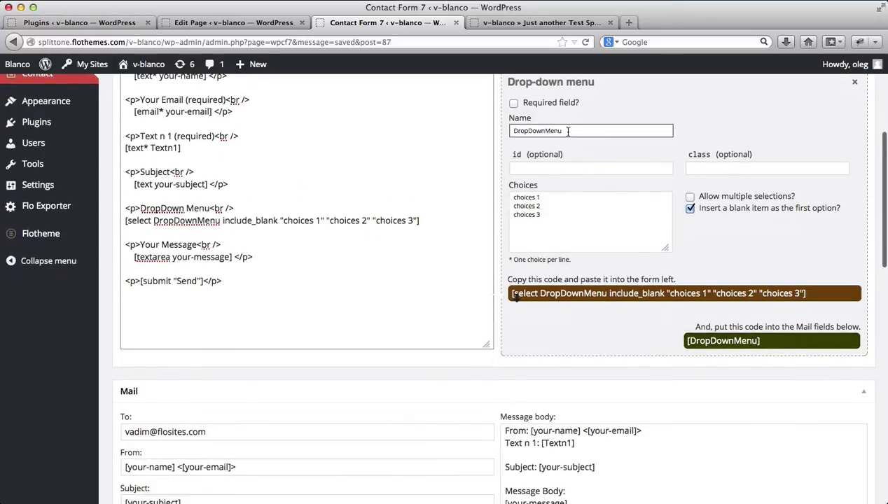
{"action": "left_click", "coordinate": [568, 126]}
{"action": "double_click", "coordinate": [568, 127]}
{"action": "key", "text": "ctrl+c"}
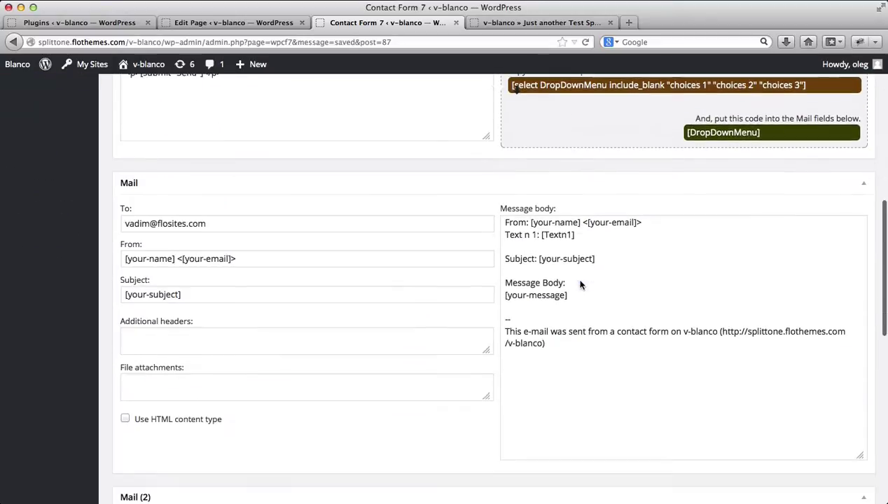
{"action": "scroll", "coordinate": [575, 287], "scroll_direction": "down", "scroll_amount": 5}
{"action": "left_click", "coordinate": [609, 259]}
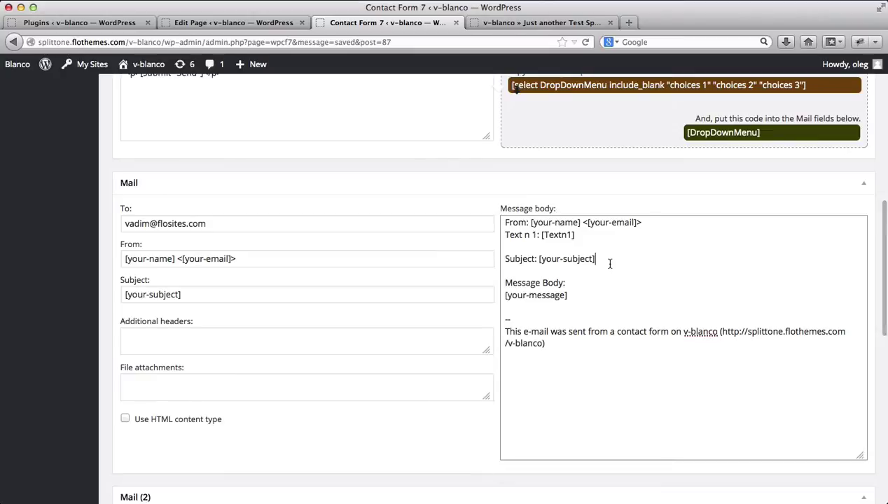
{"action": "key", "text": "Return"}
{"action": "key", "text": "Return"}
{"action": "key", "text": "ctrl+v"}
{"action": "type", "text": ":"}
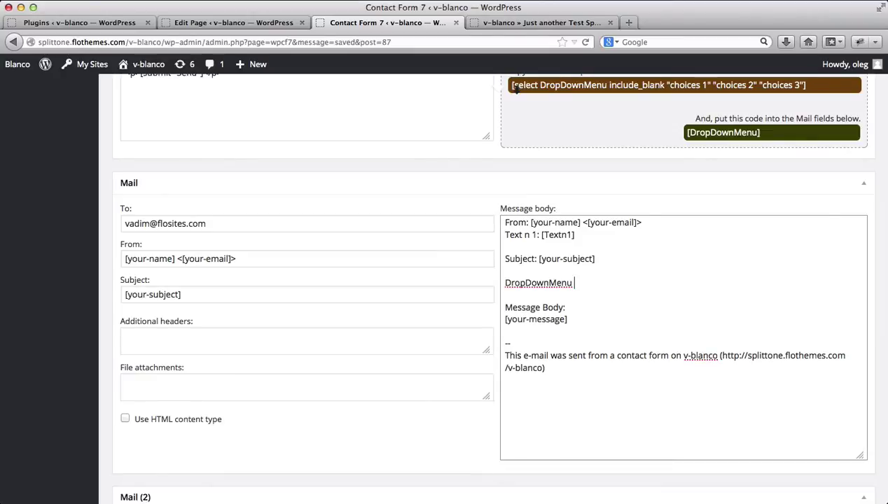
{"action": "scroll", "coordinate": [656, 271], "scroll_direction": "up", "scroll_amount": 1}
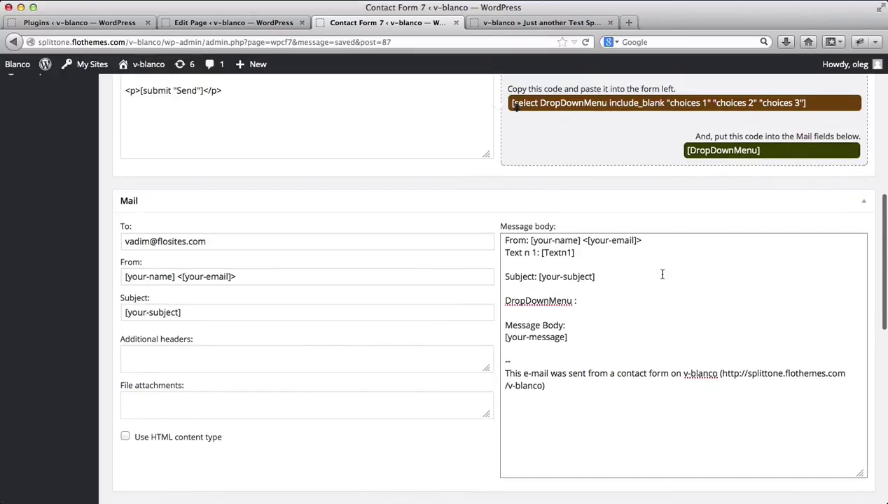
{"action": "left_click", "coordinate": [771, 149]}
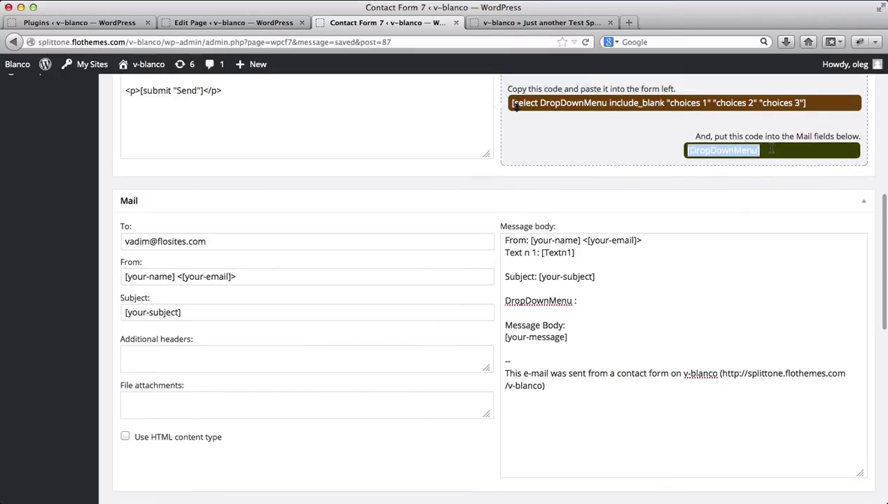
{"action": "left_click", "coordinate": [615, 295]}
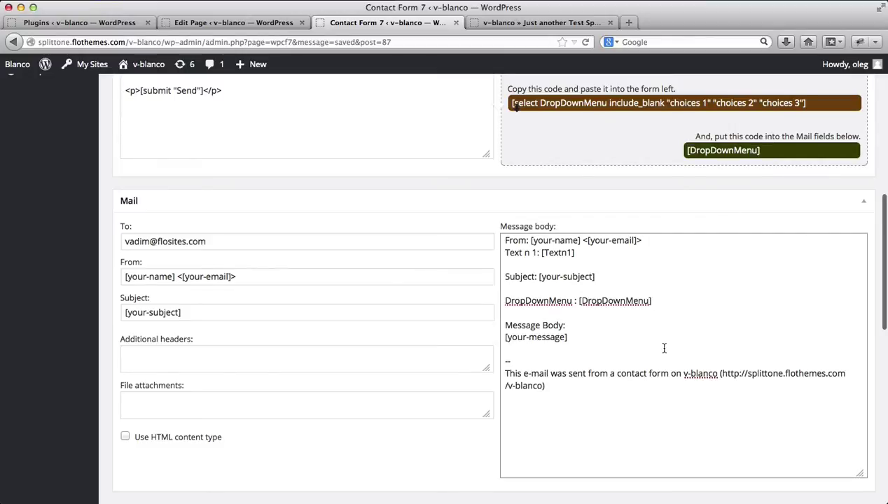
{"action": "scroll", "coordinate": [664, 348], "scroll_direction": "up", "scroll_amount": 5}
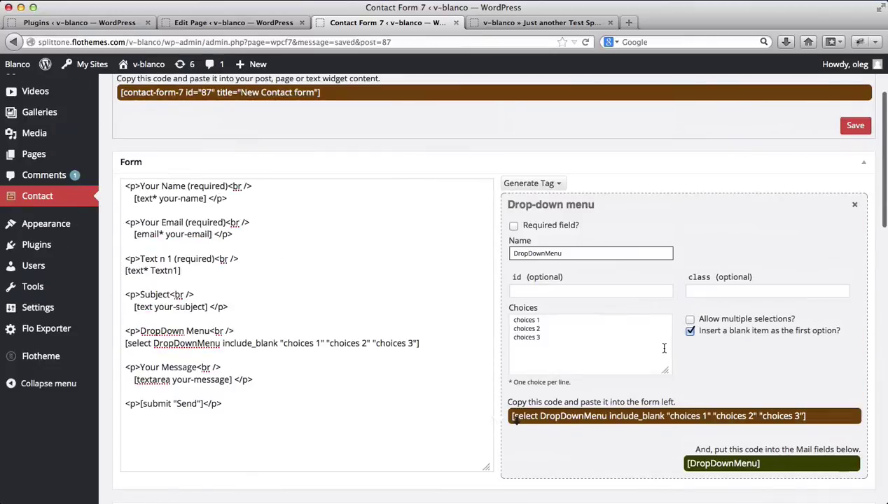
- Save the form, reload the Contact Page and pick choices 1 in the DropDown Menu
{"action": "left_click", "coordinate": [853, 127]}
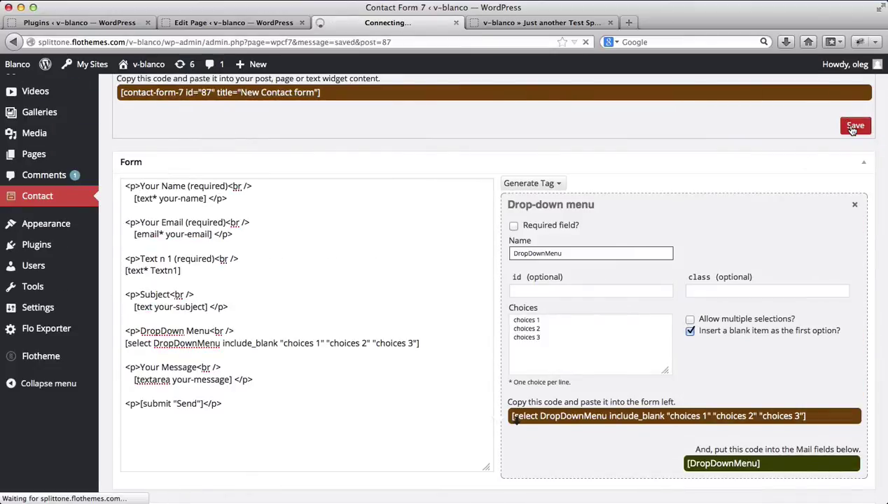
{"action": "key", "text": "ctrl+Tab"}
{"action": "key", "text": "super+r"}
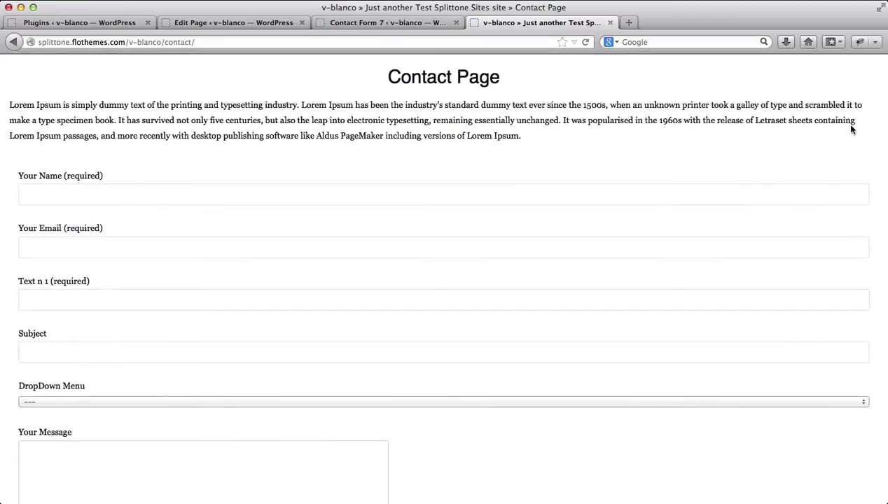
{"action": "scroll", "coordinate": [852, 128], "scroll_direction": "down", "scroll_amount": 3}
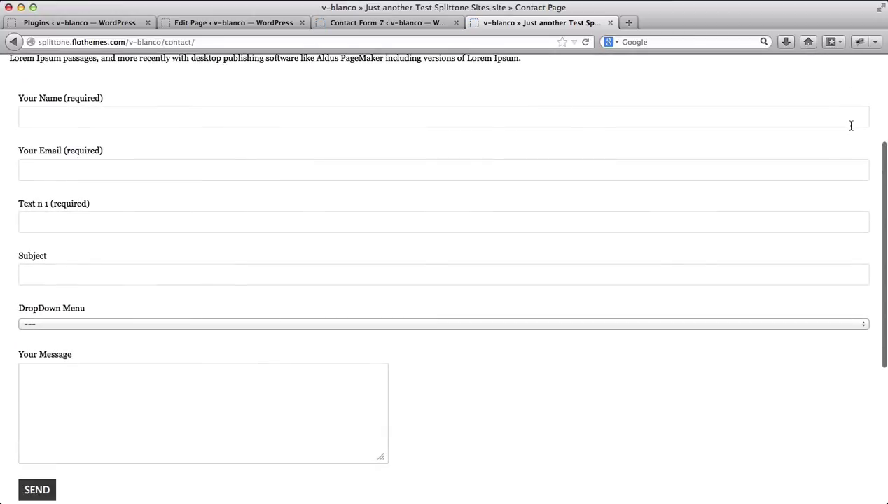
{"action": "left_click", "coordinate": [279, 324]}
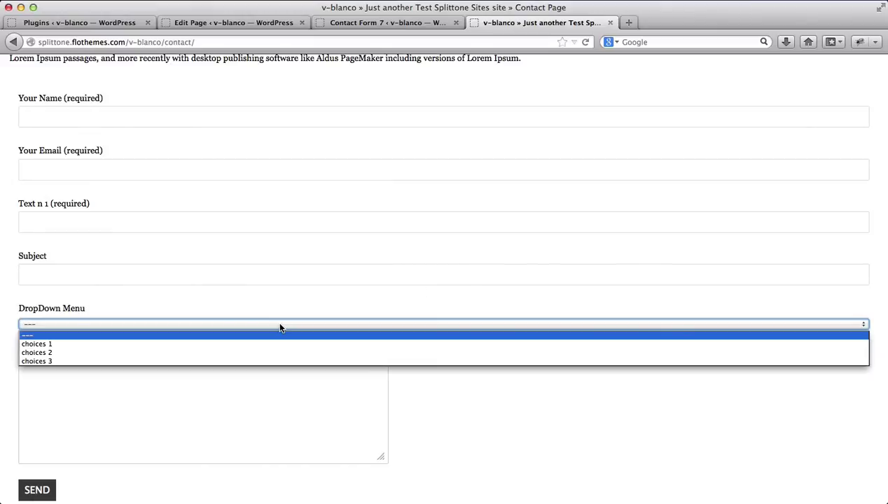
{"action": "left_click", "coordinate": [38, 344]}
{"action": "scroll", "coordinate": [121, 304], "scroll_direction": "up", "scroll_amount": 3}
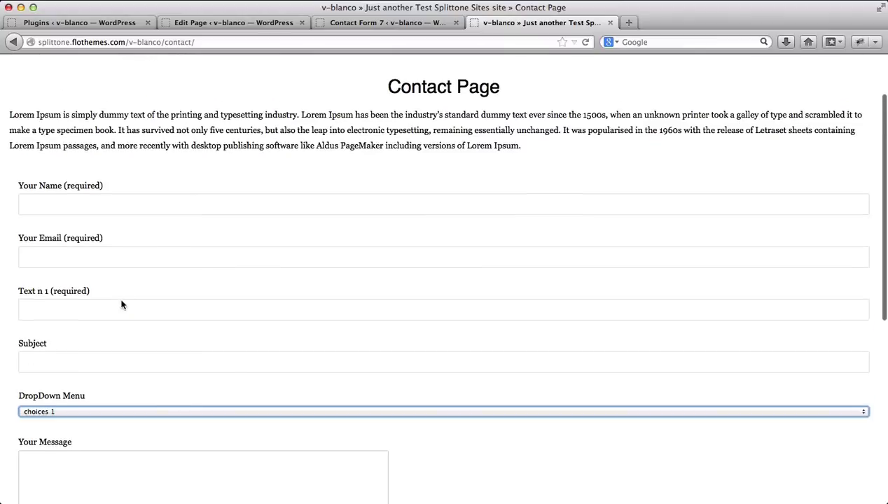
- Add blank lines below the dropdown tag in the Contact Form 7 form code
{"action": "left_click", "coordinate": [375, 23]}
{"action": "scroll", "coordinate": [414, 261], "scroll_direction": "down", "scroll_amount": 5}
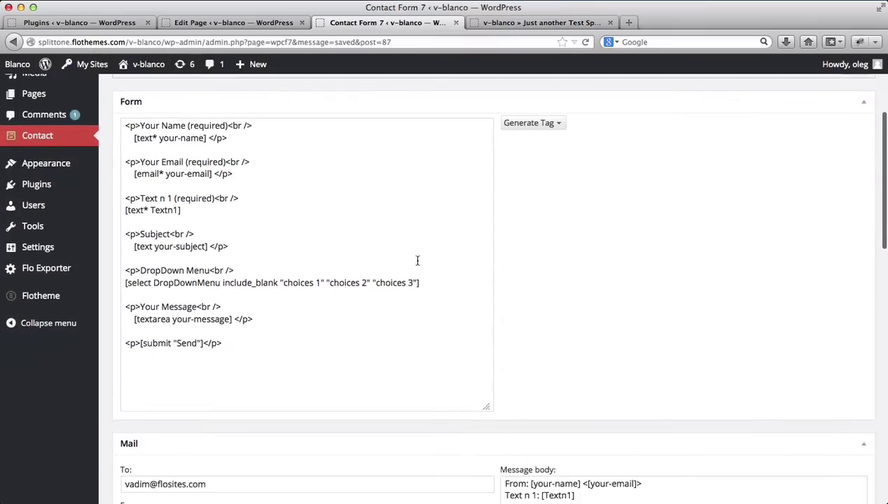
{"action": "left_click", "coordinate": [443, 284]}
{"action": "key", "text": "Return"}
{"action": "key", "text": "Return"}
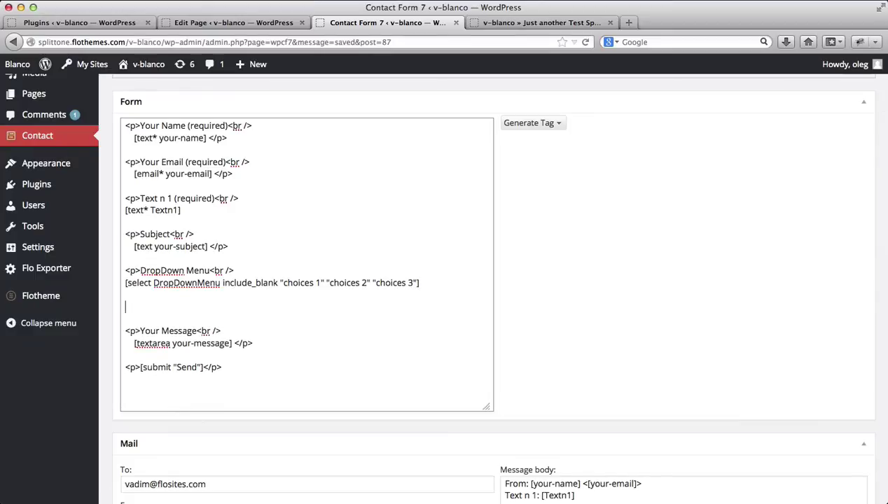
- Generate a radio buttons tag named RadioButtons with choices button 1, button 2, button 3
{"action": "left_click", "coordinate": [553, 123]}
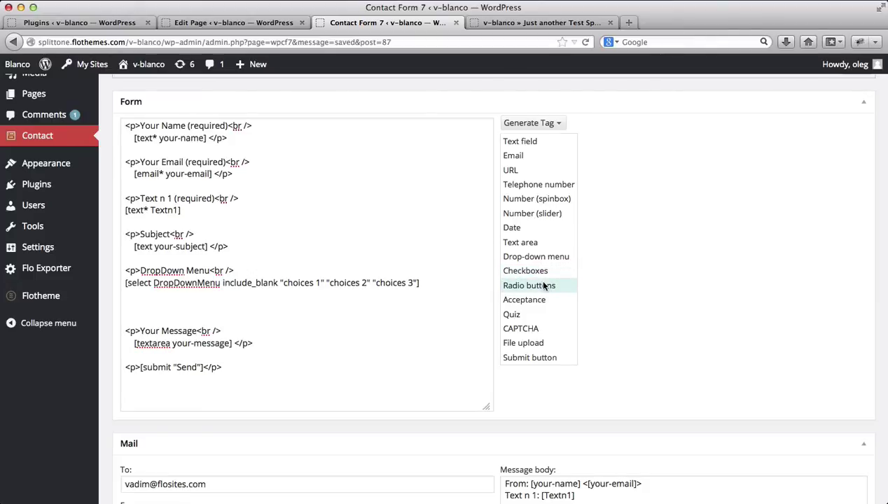
{"action": "left_click", "coordinate": [544, 286]}
{"action": "triple_click", "coordinate": [550, 178]}
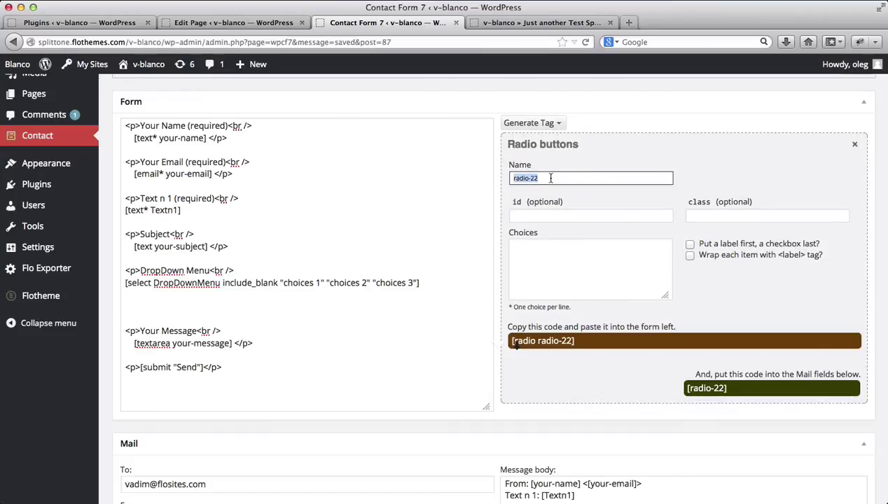
{"action": "type", "text": "Radio Buttons"}
{"action": "key", "text": "Tab"}
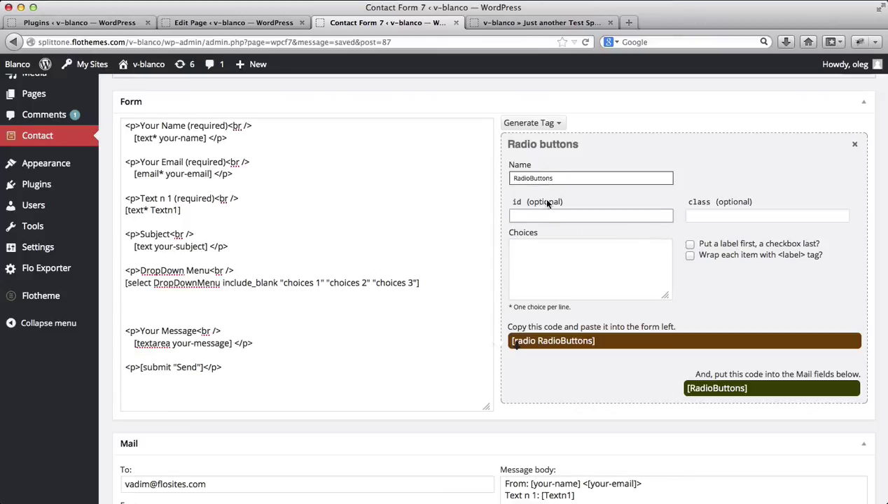
{"action": "left_click", "coordinate": [553, 261]}
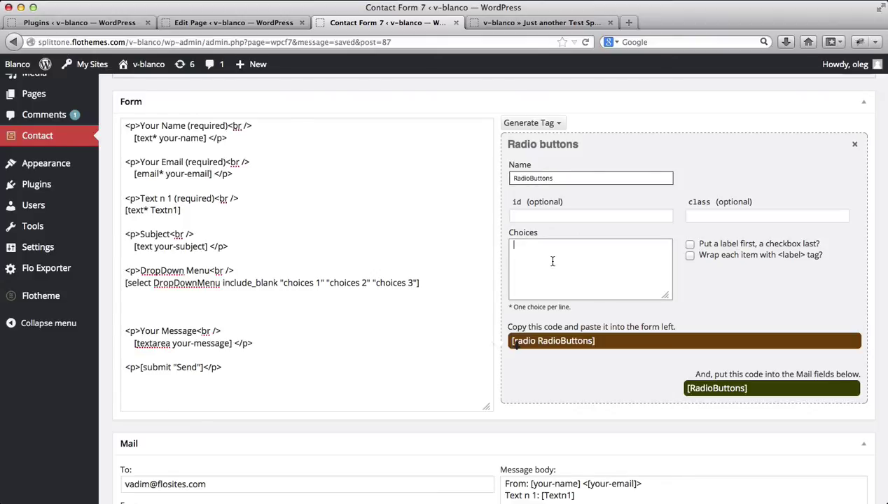
{"action": "type", "text": "button"}
{"action": "type", "text": " 1 button"}
{"action": "type", "text": " 2 but"}
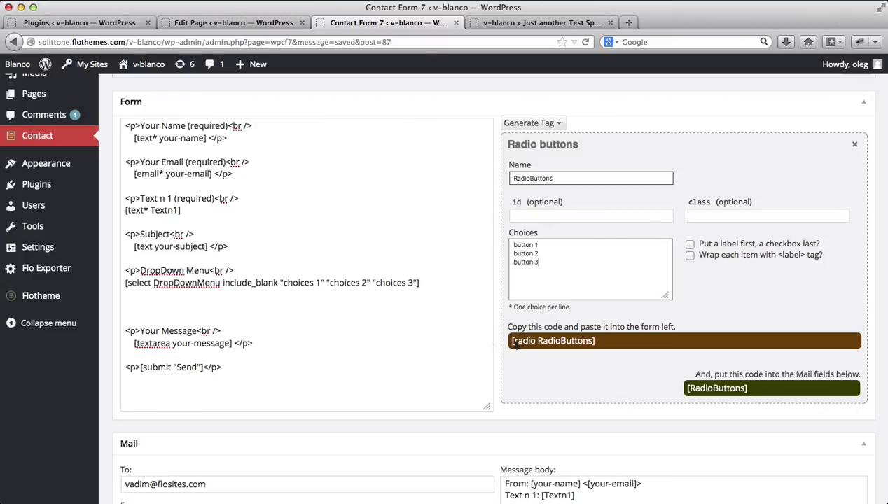
{"action": "type", "text": "ton 3"}
{"action": "scroll", "coordinate": [650, 242], "scroll_direction": "down", "scroll_amount": 2}
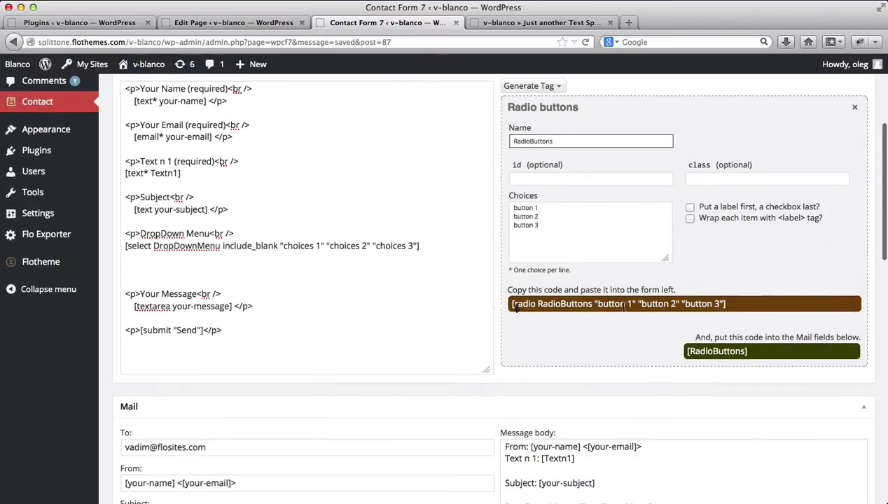
- Duplicate the DropDown Menu label line and rename the copy to 'Radio Buttons'
{"action": "left_click", "coordinate": [623, 306]}
{"action": "scroll", "coordinate": [623, 306], "scroll_direction": "up", "scroll_amount": 1}
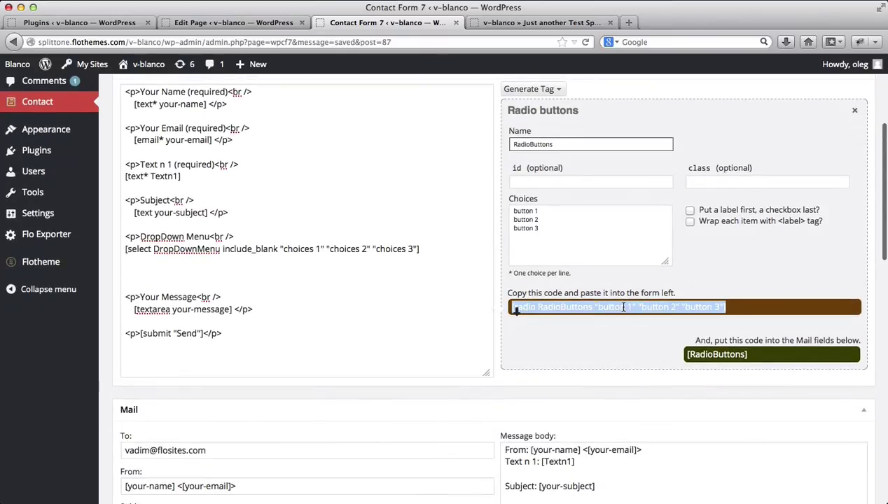
{"action": "double_click", "coordinate": [564, 143]}
{"action": "left_click", "coordinate": [189, 236]}
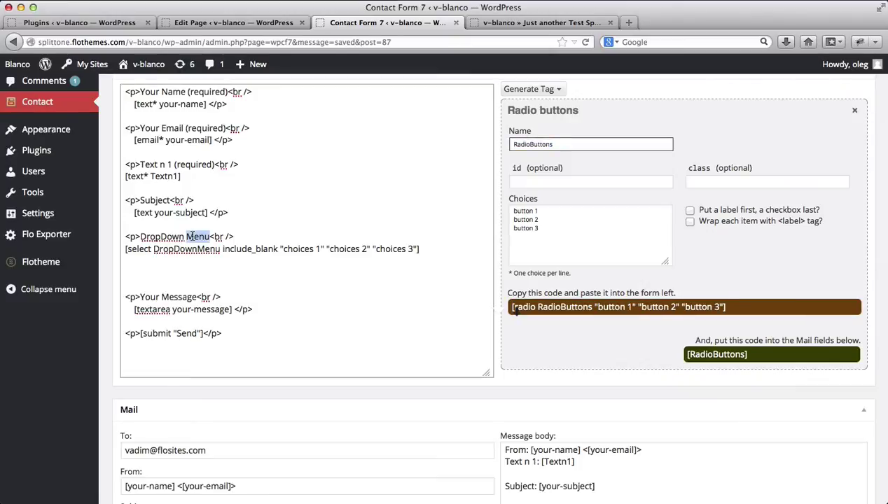
{"action": "triple_click", "coordinate": [189, 237]}
{"action": "key", "text": "ctrl+c"}
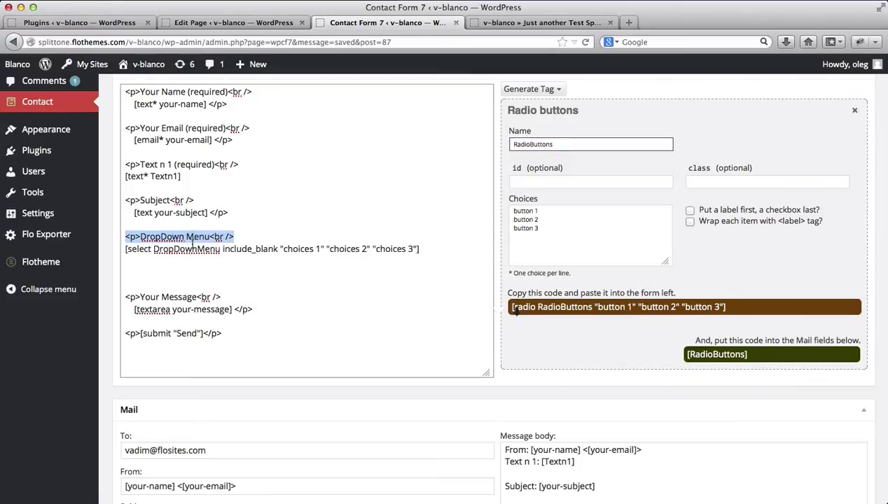
{"action": "left_click", "coordinate": [155, 267]}
{"action": "key", "text": "ctrl+v"}
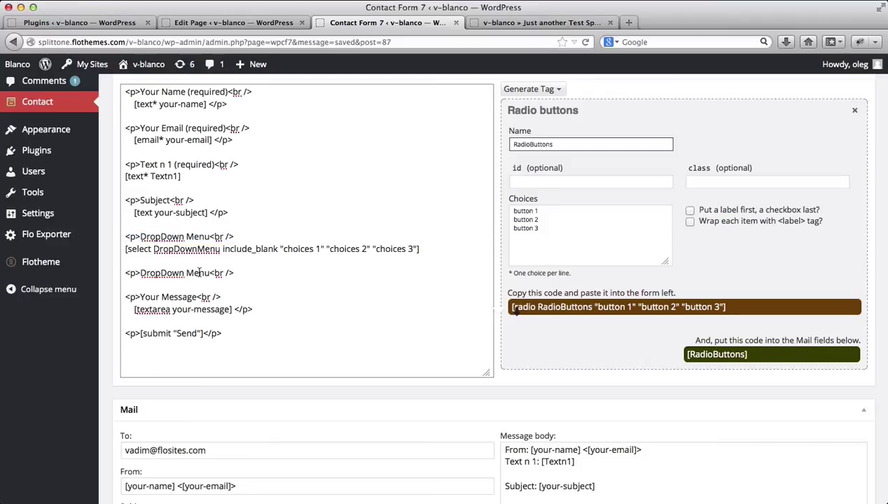
{"action": "double_click", "coordinate": [199, 272]}
{"action": "key", "text": "BackSpace"}
{"action": "key", "text": "BackSpace"}
{"action": "key", "text": "BackSpace"}
{"action": "key", "text": "BackSpace"}
{"action": "key", "text": "BackSpace"}
{"action": "key", "text": "BackSpace"}
{"action": "key", "text": "BackSpace"}
{"action": "key", "text": "BackSpace"}
{"action": "key", "text": "BackSpace"}
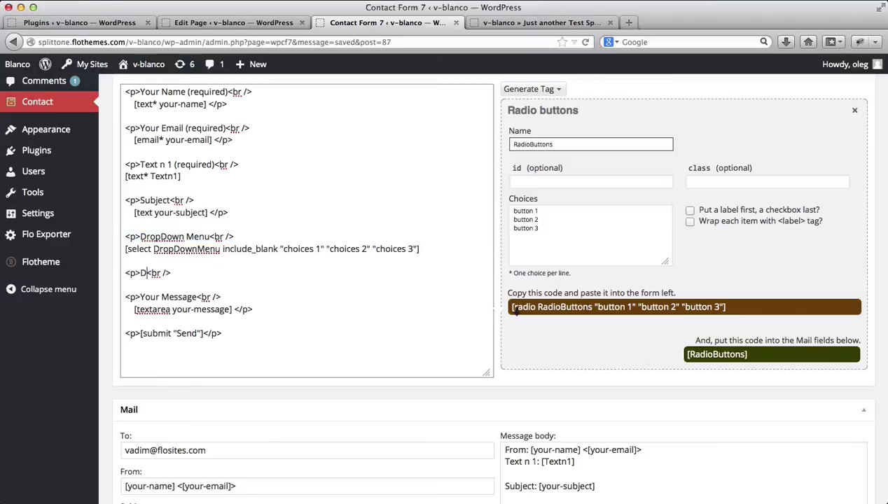
{"action": "key", "text": "BackSpace"}
{"action": "double_click", "coordinate": [540, 144]}
{"action": "key", "text": "ctrl+c"}
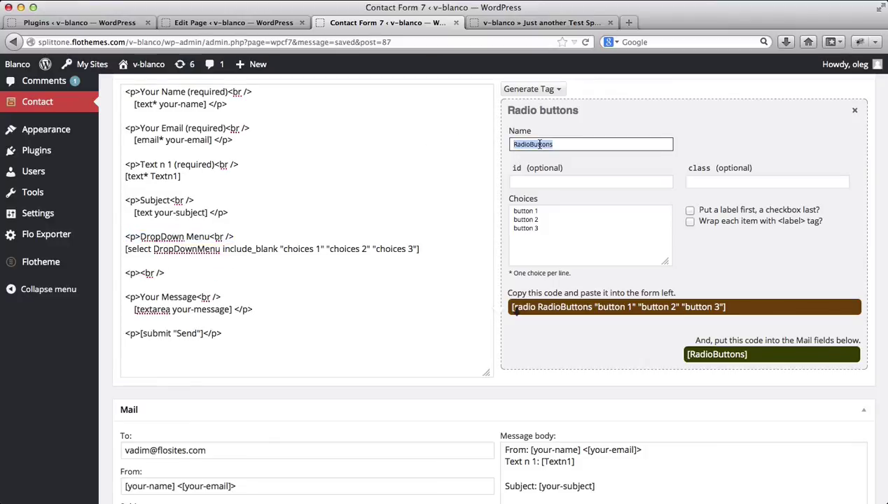
{"action": "left_click", "coordinate": [140, 273]}
{"action": "key", "text": "ctrl+v"}
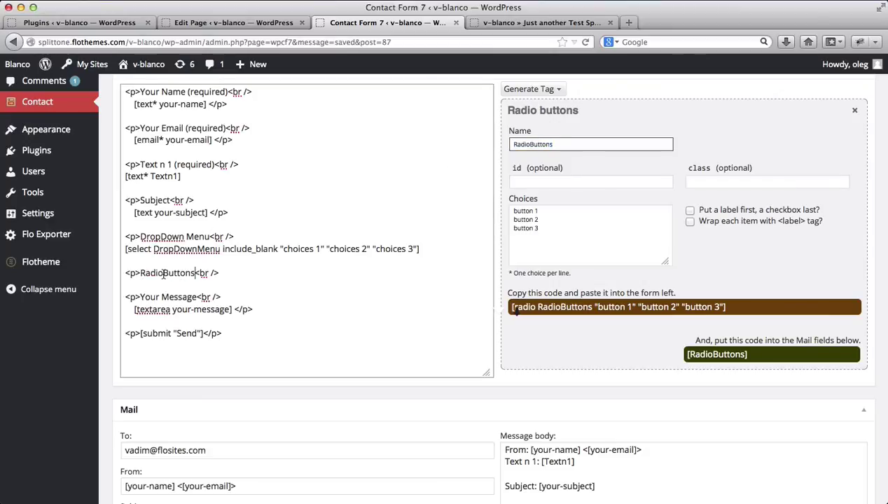
{"action": "left_click", "coordinate": [160, 273]}
- Place the [radio RadioButtons "button 1" "button 2" "button 3"] tag below the Radio Buttons label
{"action": "left_click", "coordinate": [544, 308]}
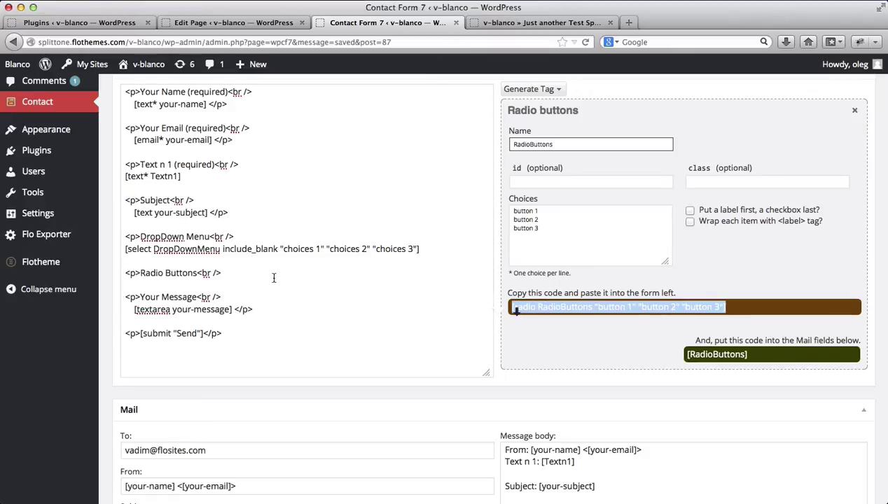
{"action": "left_click", "coordinate": [251, 270]}
{"action": "key", "text": "Return"}
{"action": "type", "text": "v"}
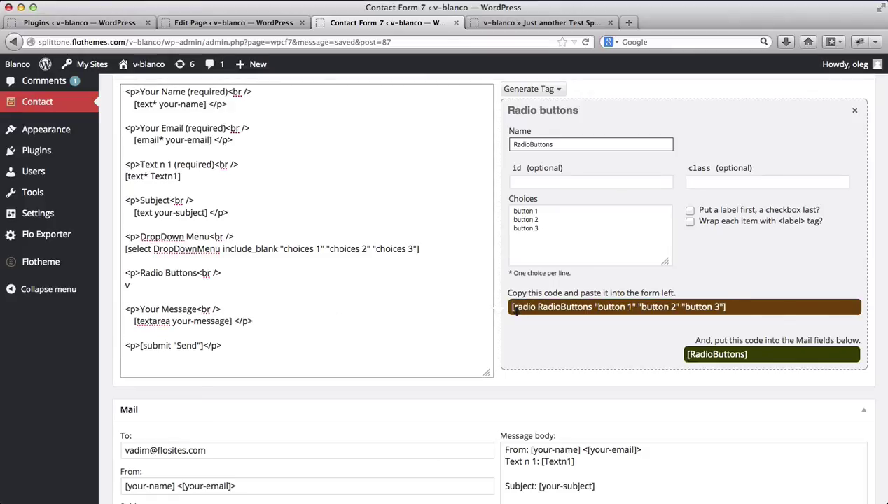
{"action": "key", "text": "BackSpace"}
{"action": "key", "text": "super+v"}
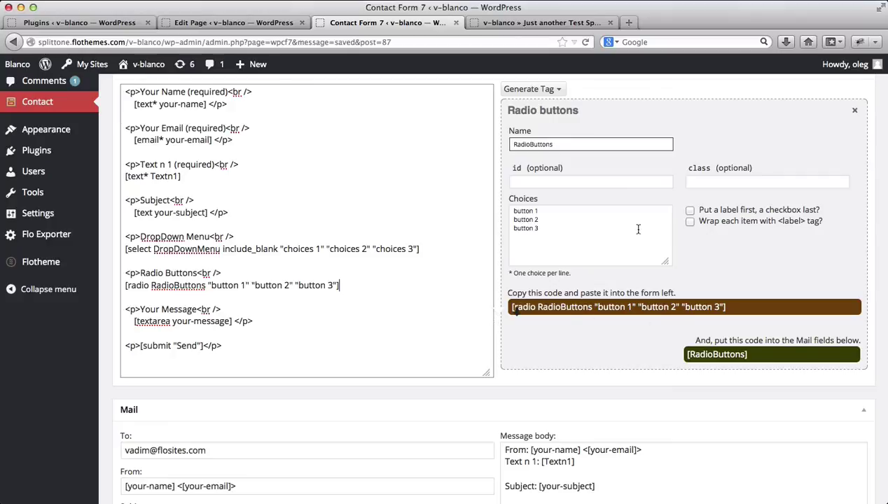
{"action": "double_click", "coordinate": [561, 143]}
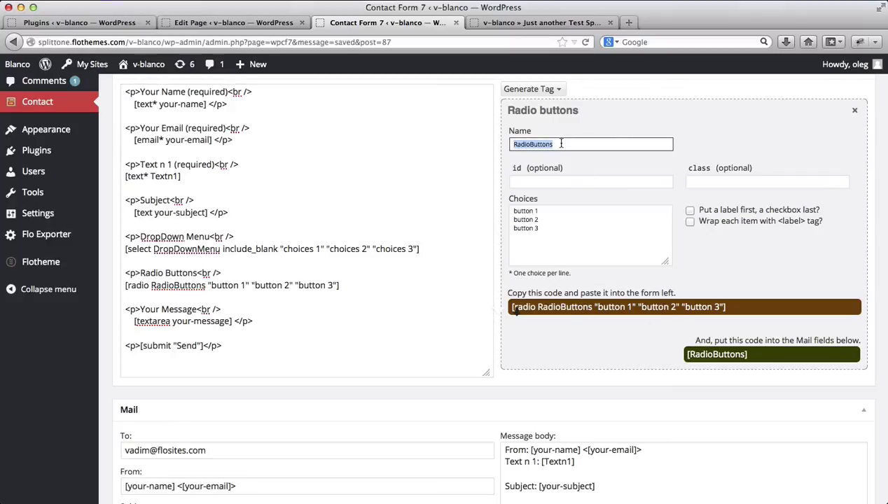
{"action": "scroll", "coordinate": [640, 294], "scroll_direction": "down", "scroll_amount": 5}
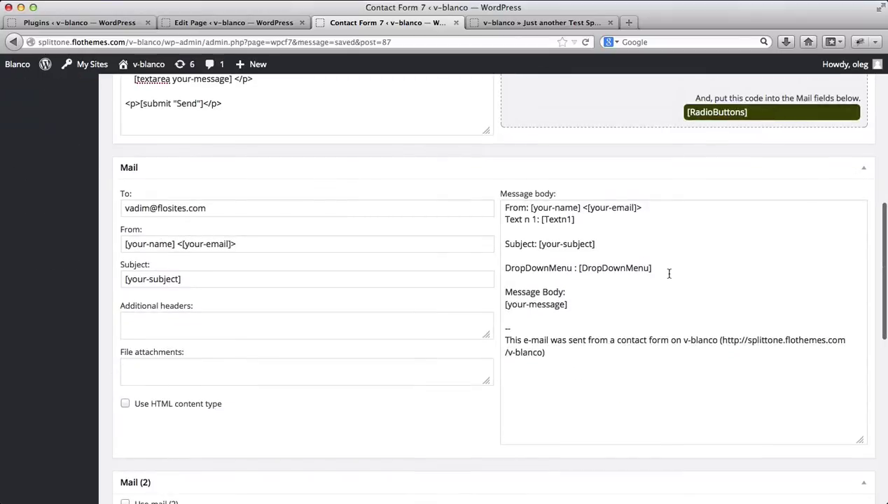
- Add a 'Radio Buttons: [RadioButtons]' line below the DropDownMenu line in the mail body
{"action": "left_click", "coordinate": [669, 273]}
{"action": "key", "text": "Return"}
{"action": "key", "text": "Return"}
{"action": "key", "text": "super+v"}
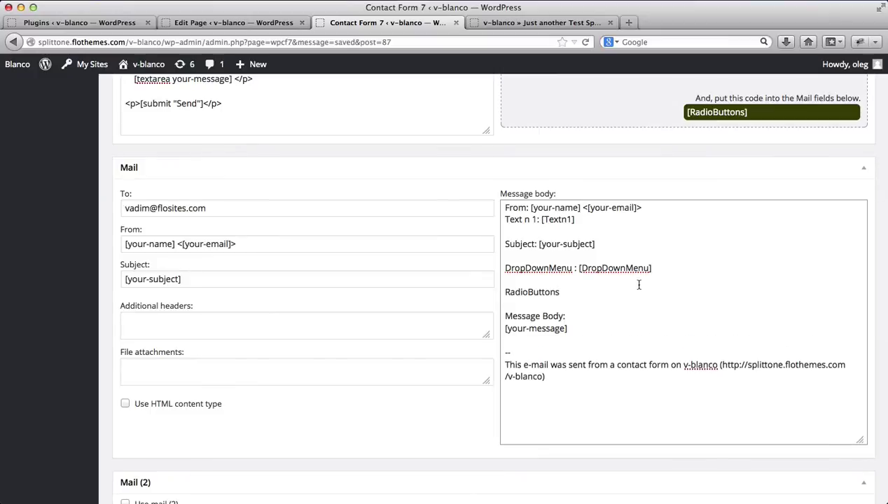
{"action": "left_click", "coordinate": [528, 292]}
{"action": "scroll", "coordinate": [731, 314], "scroll_direction": "up", "scroll_amount": 5}
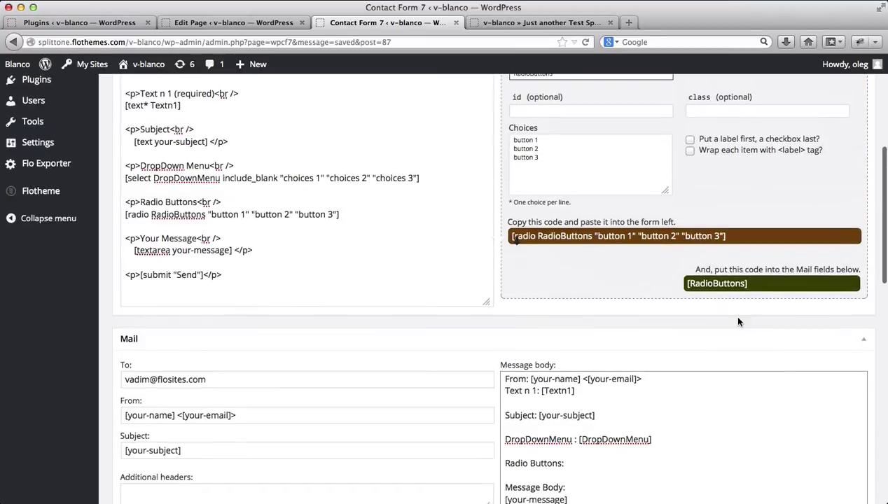
{"action": "left_click", "coordinate": [759, 276]}
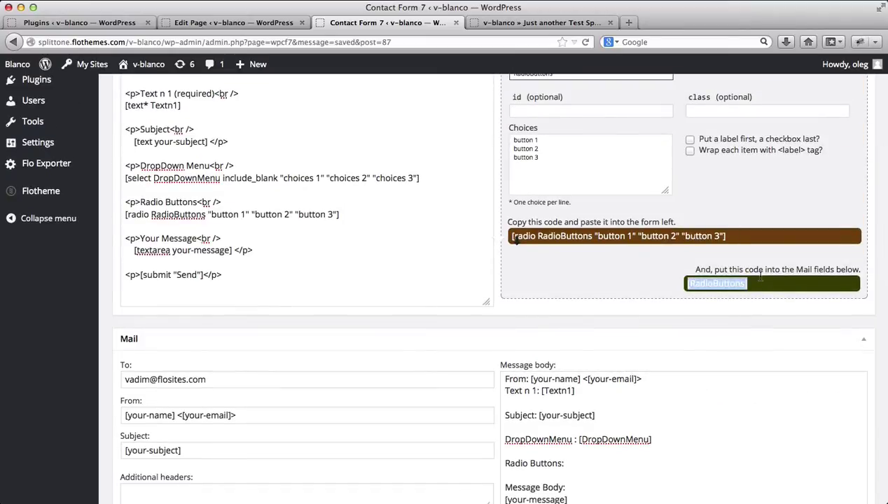
{"action": "scroll", "coordinate": [757, 283], "scroll_direction": "down", "scroll_amount": 6}
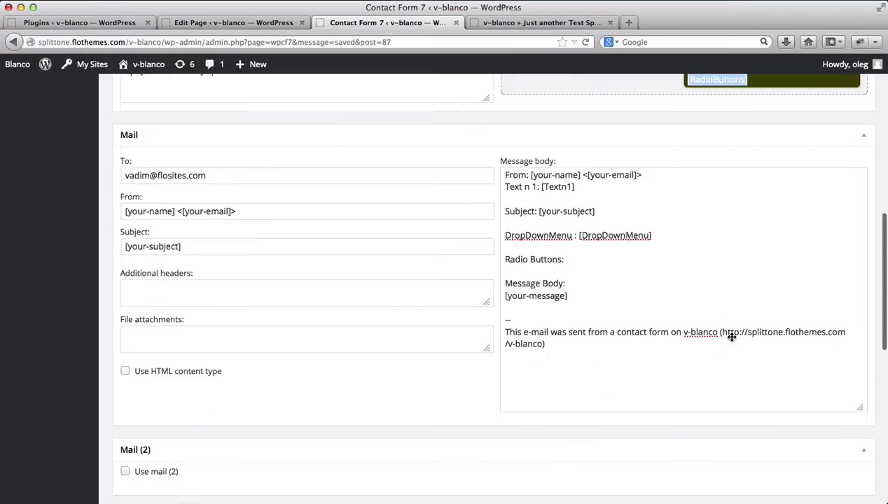
{"action": "left_click", "coordinate": [580, 260]}
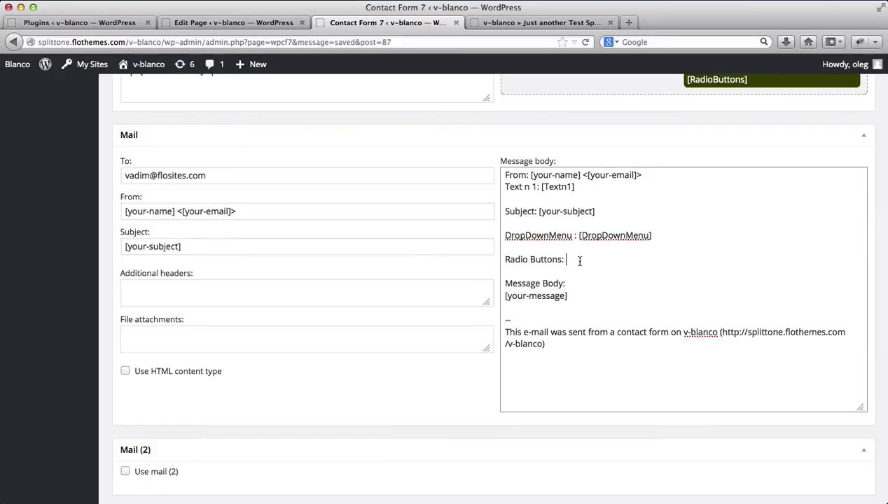
{"action": "key", "text": "super+v"}
- Save the contact form and switch to the live Contact Page
{"action": "scroll", "coordinate": [579, 261], "scroll_direction": "up", "scroll_amount": 9}
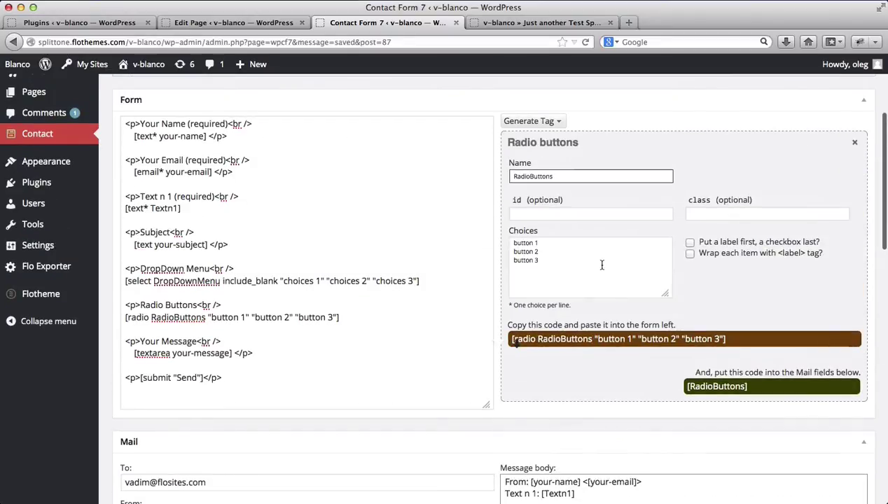
{"action": "scroll", "coordinate": [600, 264], "scroll_direction": "down", "scroll_amount": 12}
{"action": "scroll", "coordinate": [600, 264], "scroll_direction": "up", "scroll_amount": 15}
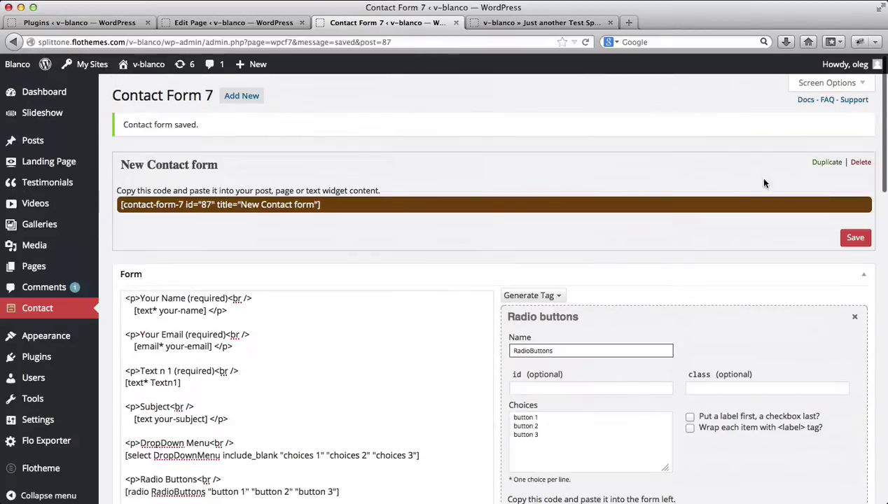
{"action": "left_click", "coordinate": [855, 238]}
{"action": "key", "text": "ctrl+Tab"}
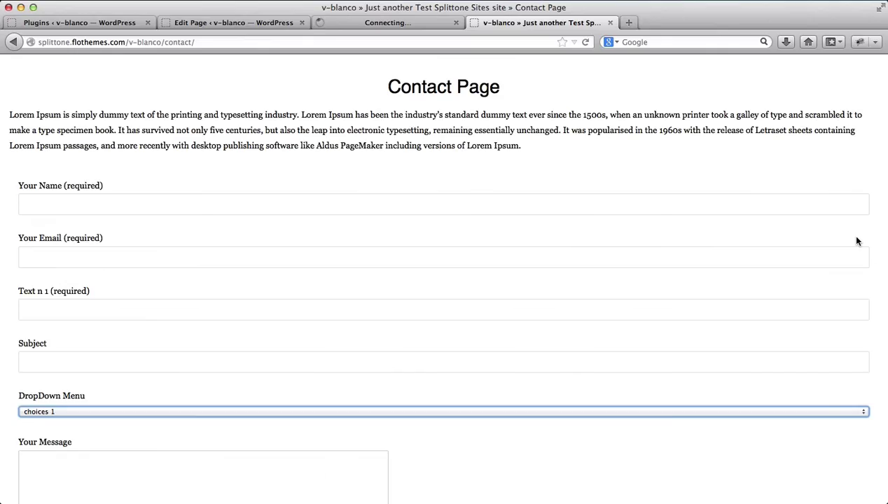
- Reload the Contact Page and scroll to the top of the form to see Radio Buttons
{"action": "key", "text": "super+r"}
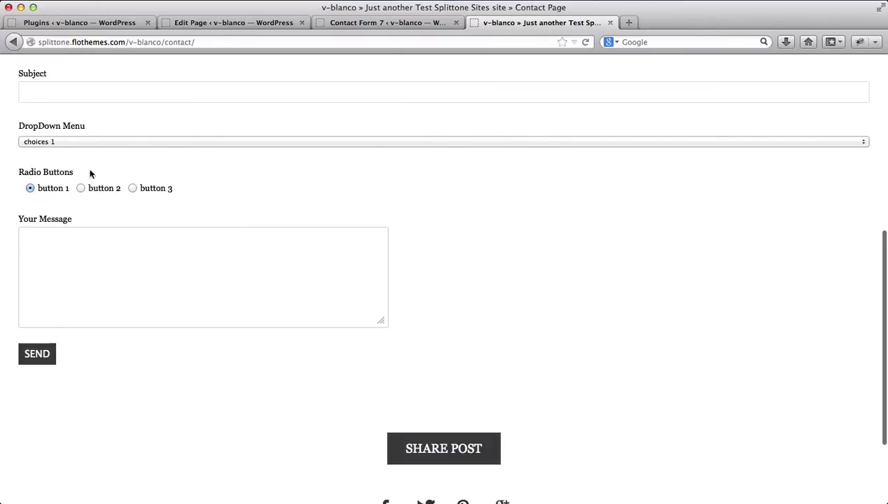
{"action": "scroll", "coordinate": [195, 204], "scroll_direction": "up", "scroll_amount": 4}
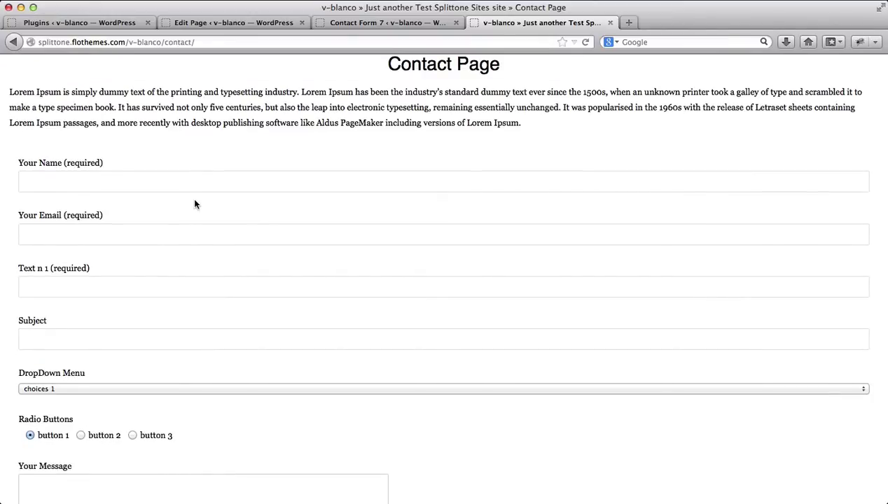
- Enter the sender's name and email address in the contact form
{"action": "left_click", "coordinate": [144, 178]}
{"action": "type", "text": "Vadim"}
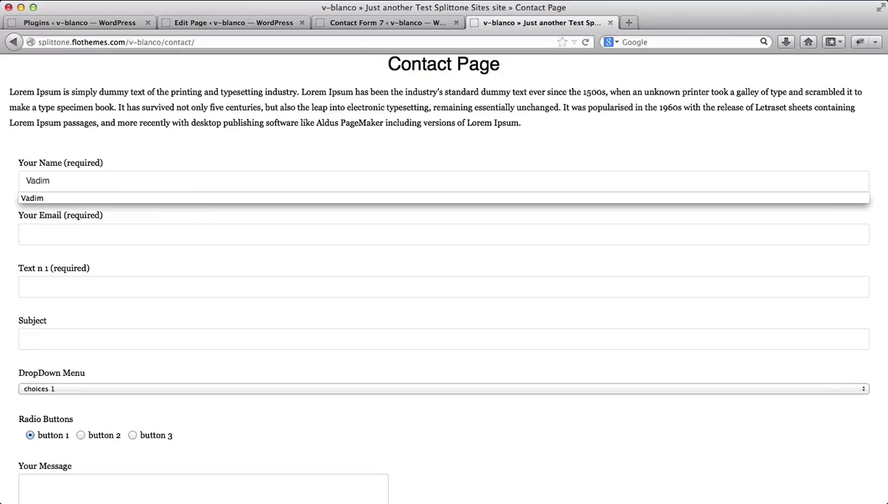
{"action": "key", "text": "Down"}
{"action": "key", "text": "Return"}
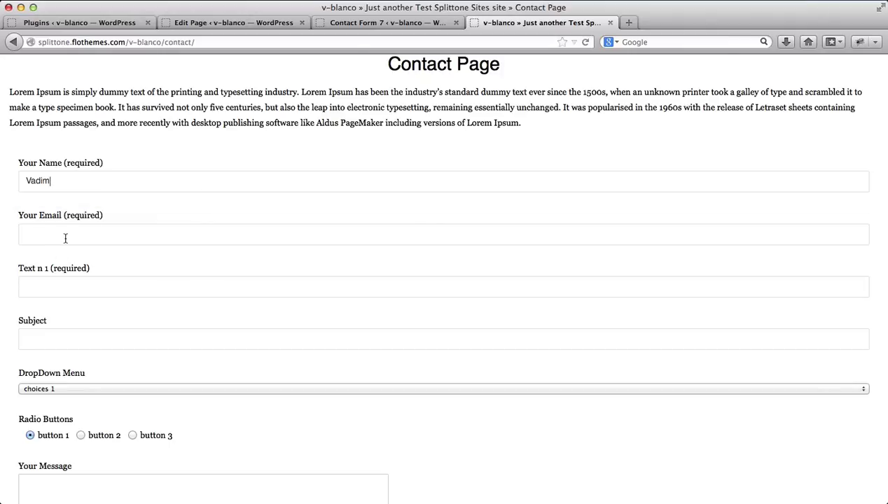
{"action": "left_click", "coordinate": [65, 239]}
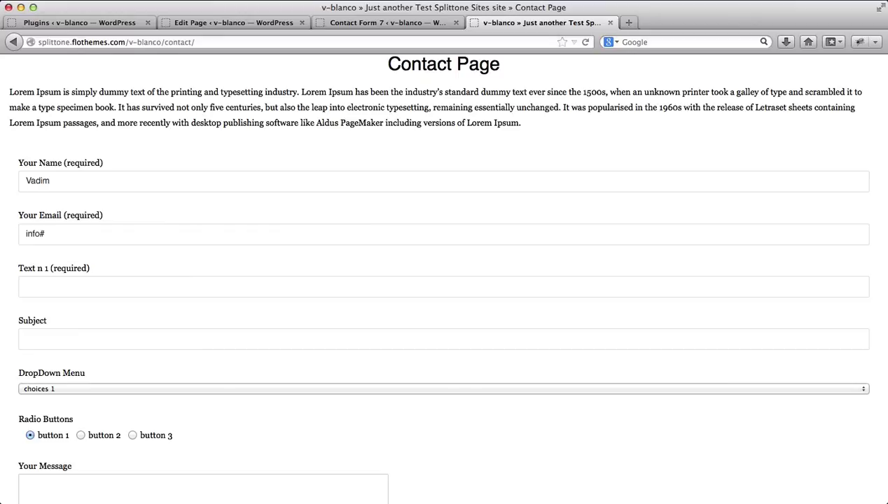
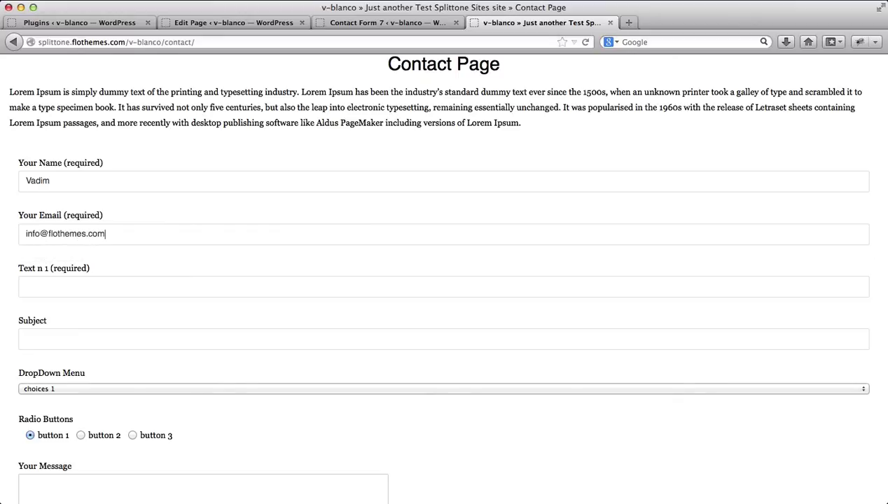
- Fill Text n 1 with 'qwertyu' and Subject with 'kjfoi jri'
{"action": "left_click", "coordinate": [49, 280]}
{"action": "type", "text": "qwertyu"}
{"action": "left_click", "coordinate": [68, 343]}
{"action": "type", "text": "kjfoi jri"}
- Select choices 2 in the DropDown Menu and button 3 under Radio Buttons
{"action": "scroll", "coordinate": [133, 319], "scroll_direction": "down", "scroll_amount": 3}
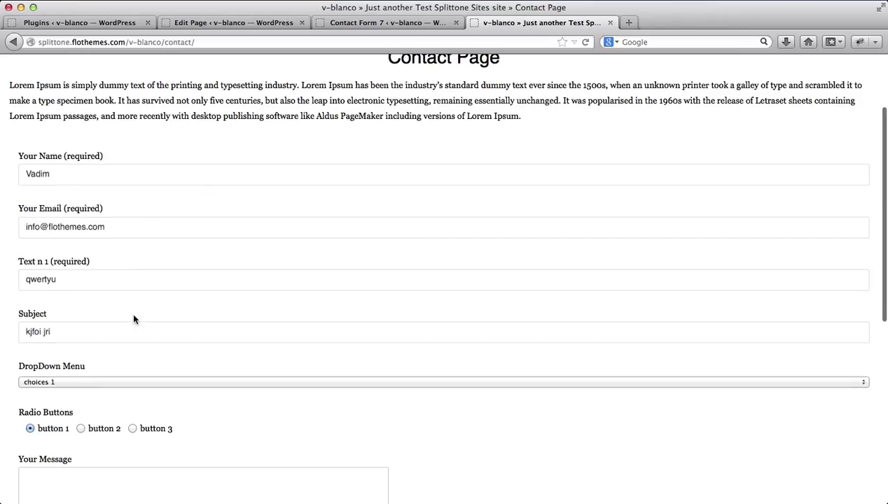
{"action": "left_click", "coordinate": [98, 312]}
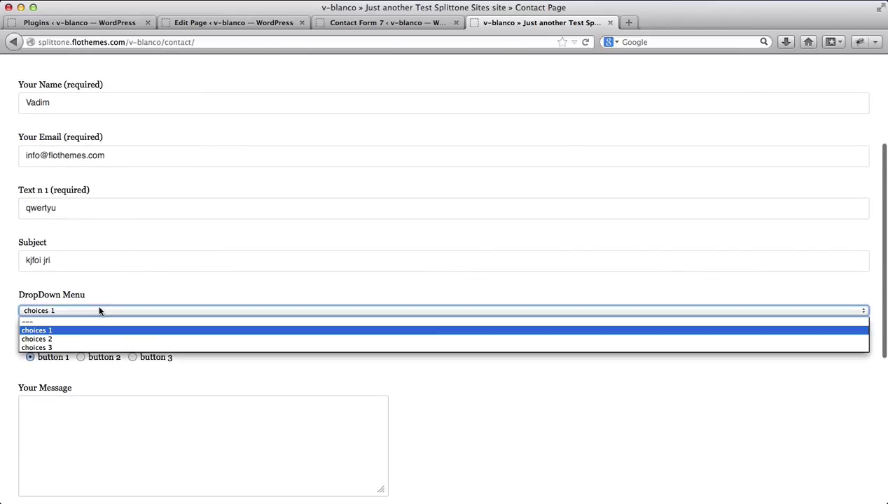
{"action": "left_click", "coordinate": [91, 340]}
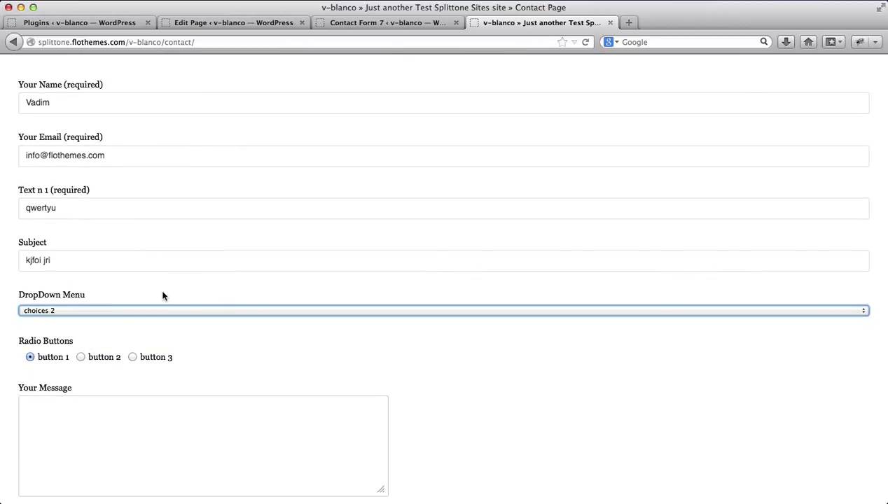
{"action": "scroll", "coordinate": [163, 293], "scroll_direction": "down", "scroll_amount": 1}
{"action": "left_click", "coordinate": [133, 323]}
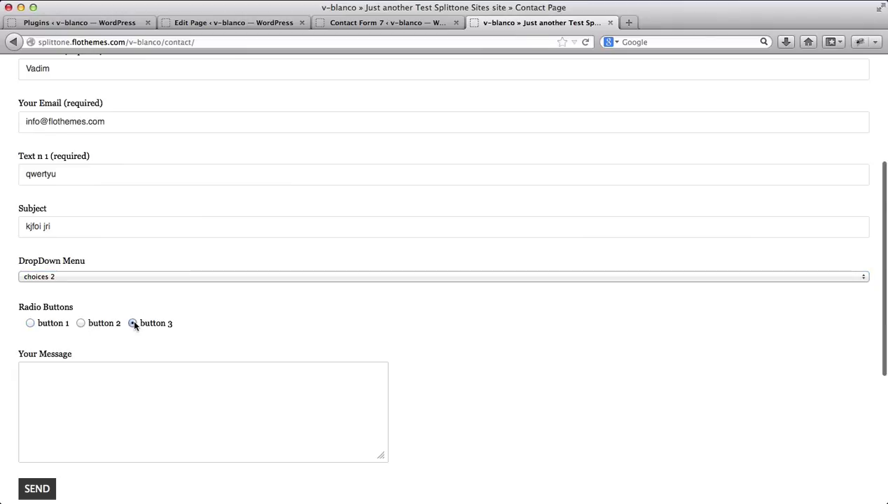
- Copy the 'What is Lorem Ipsum?' paragraph from lipsum.com in a temporary tab
{"action": "key", "text": "super+t"}
{"action": "type", "text": "l"}
{"action": "key", "text": "BackSpace"}
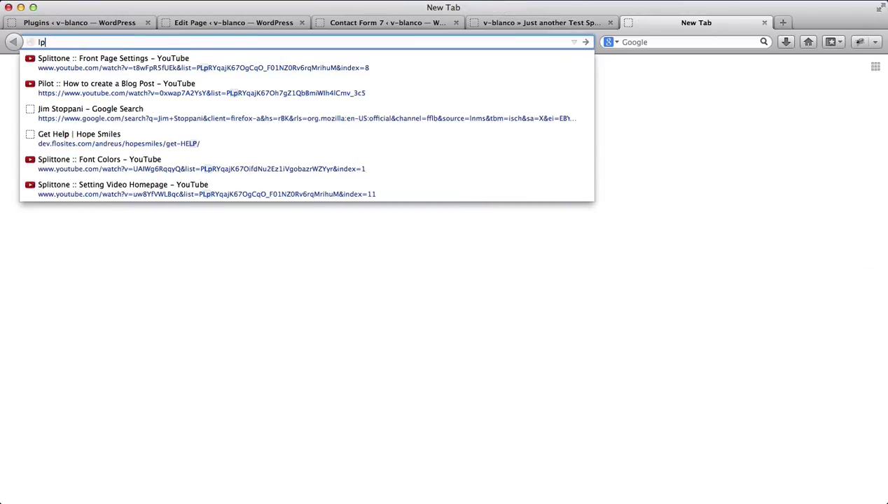
{"action": "type", "text": "ipsum.com/"}
{"action": "key", "text": "Return"}
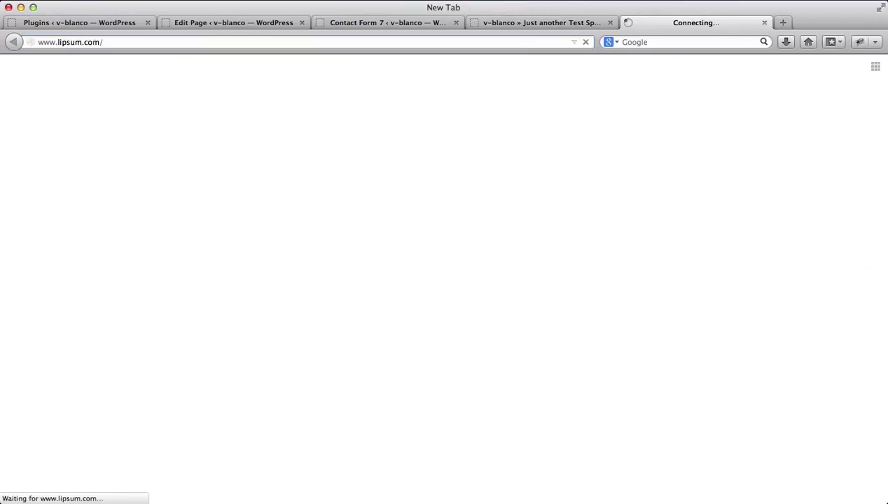
{"action": "triple_click", "coordinate": [295, 318]}
{"action": "key", "text": "super+c"}
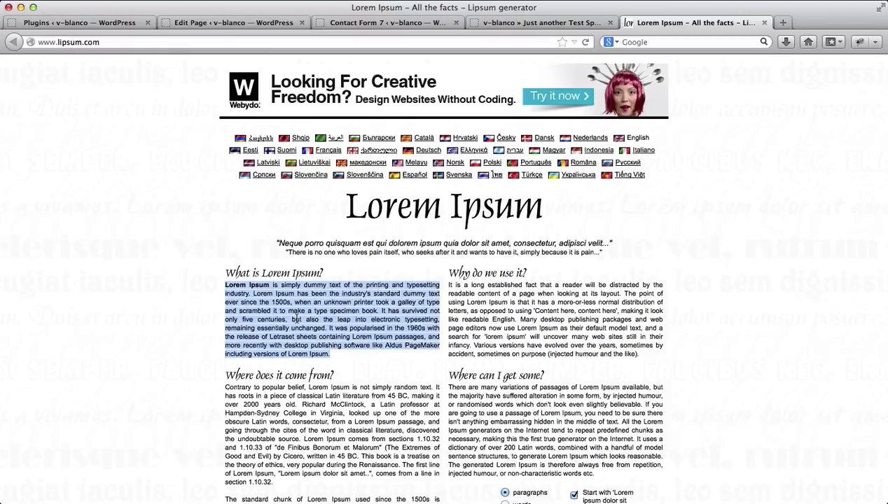
{"action": "key", "text": "super+w"}
- Paste the Lorem Ipsum paragraph into Your Message, send the form, and check Mail
{"action": "left_click", "coordinate": [185, 414]}
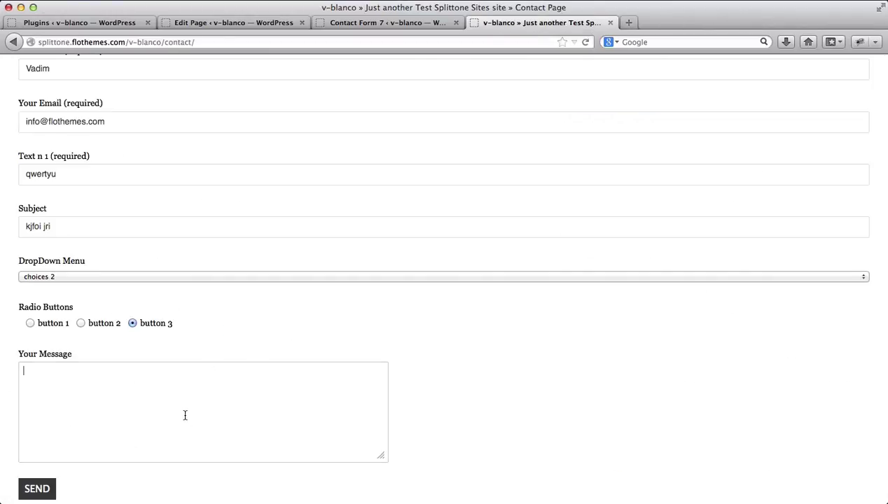
{"action": "key", "text": "super+v"}
{"action": "scroll", "coordinate": [377, 353], "scroll_direction": "down", "scroll_amount": 3}
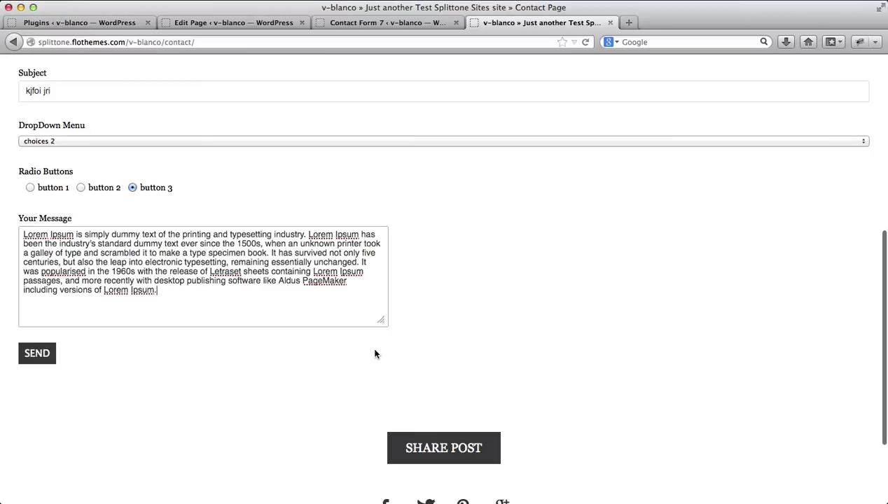
{"action": "scroll", "coordinate": [374, 353], "scroll_direction": "up", "scroll_amount": 6}
{"action": "scroll", "coordinate": [375, 353], "scroll_direction": "down", "scroll_amount": 5}
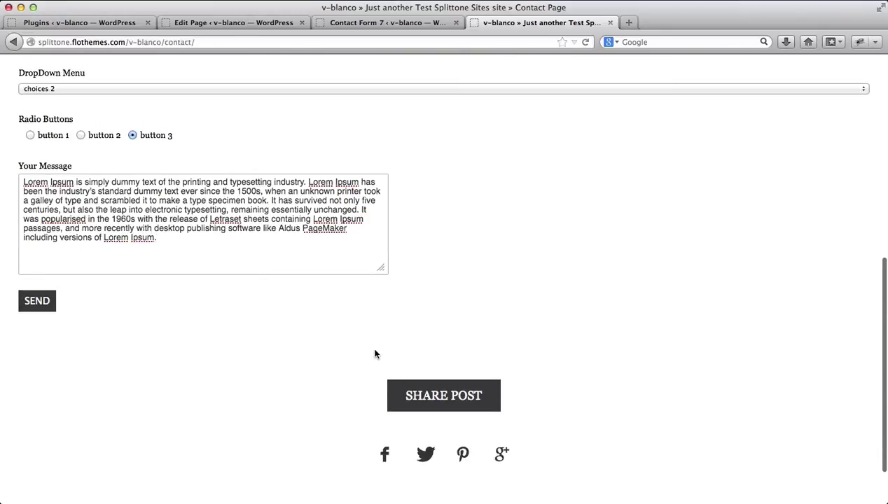
{"action": "left_click", "coordinate": [37, 311]}
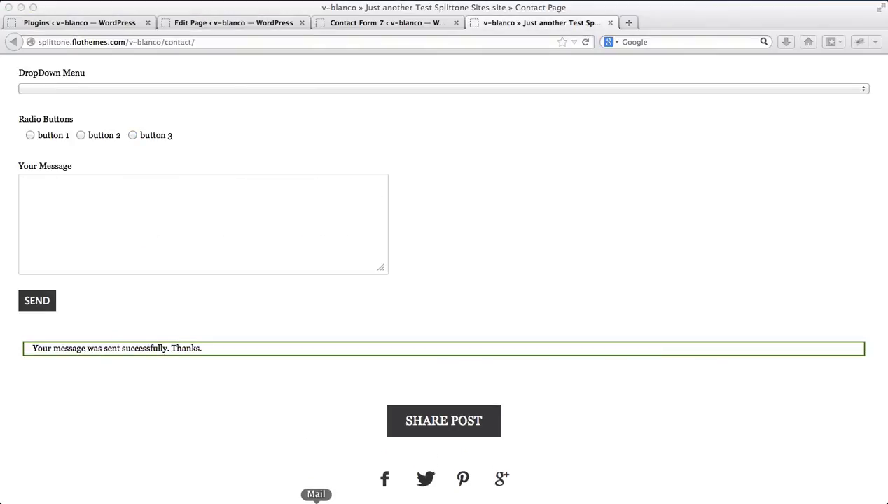
{"action": "left_click", "coordinate": [316, 502]}
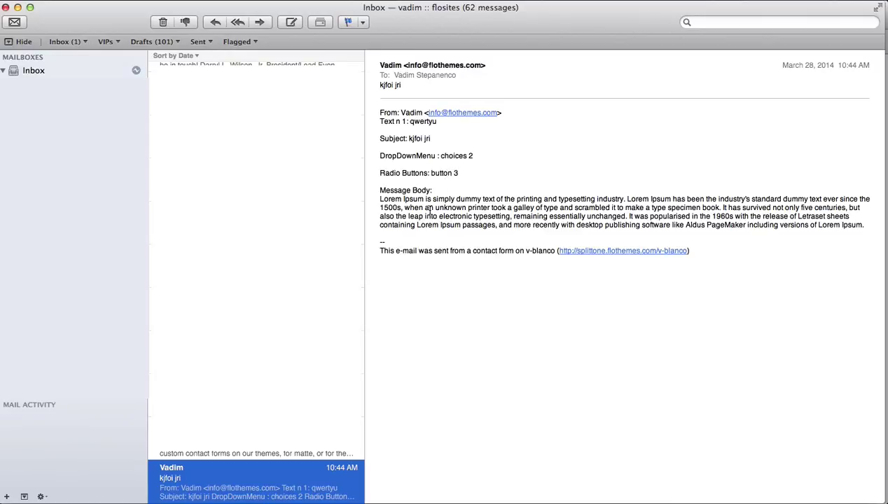
{"action": "triple_click", "coordinate": [398, 207]}
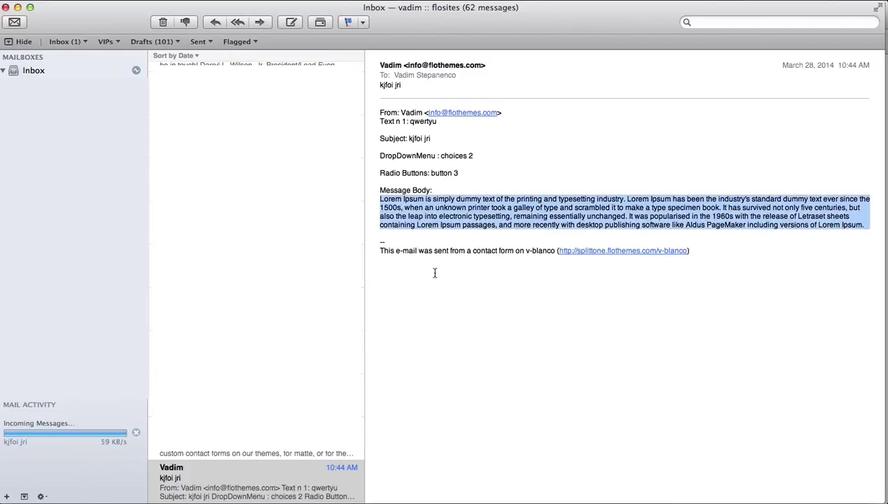
{"action": "left_click", "coordinate": [437, 321]}
{"action": "key", "text": "super+r"}
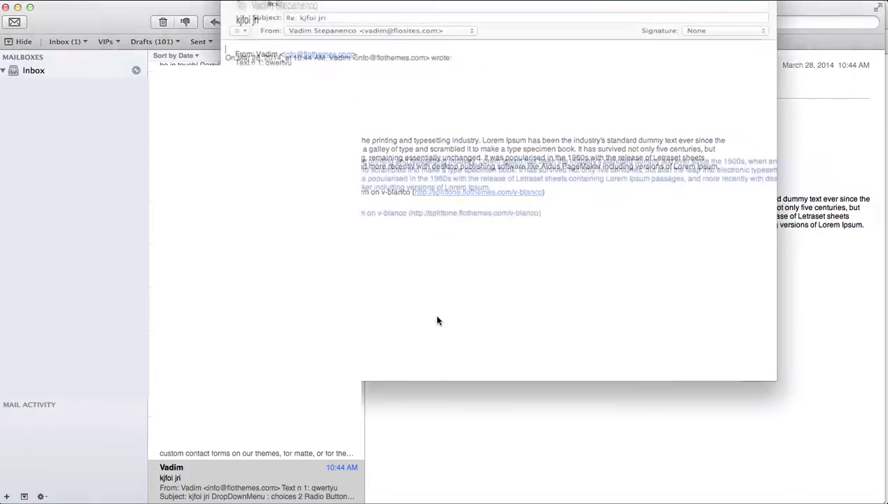
{"action": "left_click", "coordinate": [296, 80]}
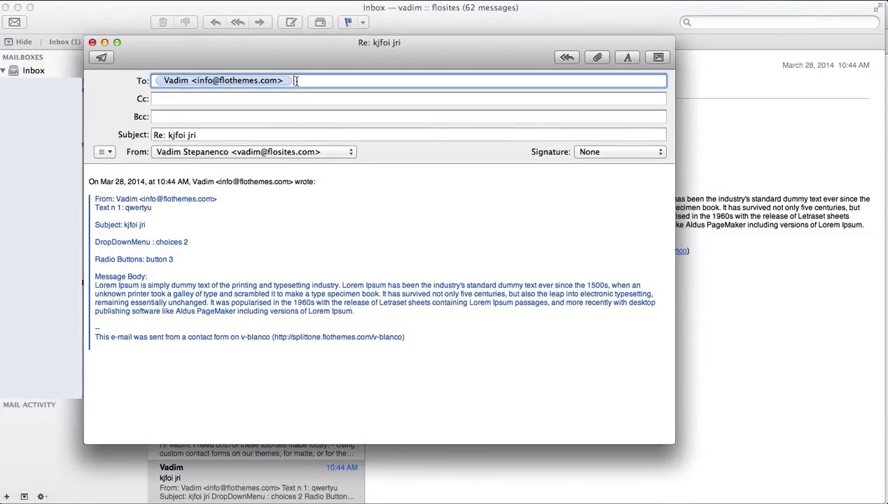
{"action": "left_click", "coordinate": [92, 43]}
{"action": "key", "text": "super+Tab"}
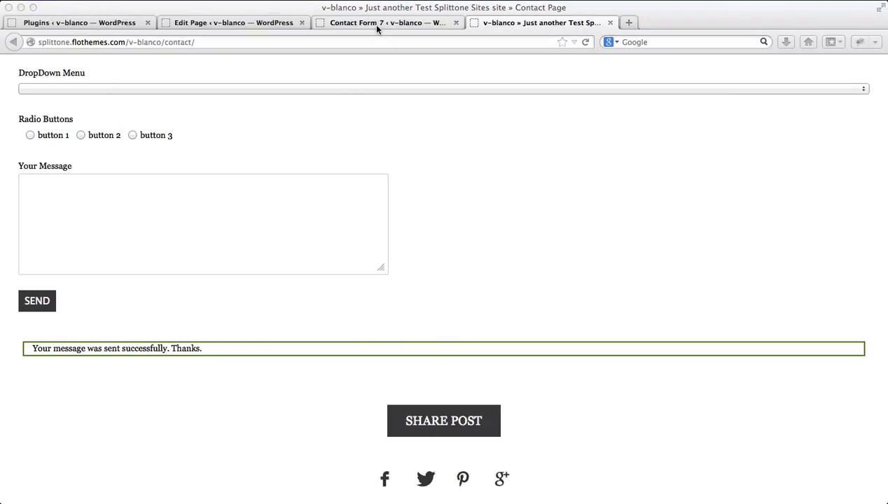
- Return to the New Contact form's settings and look through its Messages section
{"action": "left_click", "coordinate": [332, 24]}
{"action": "left_click", "coordinate": [337, 24]}
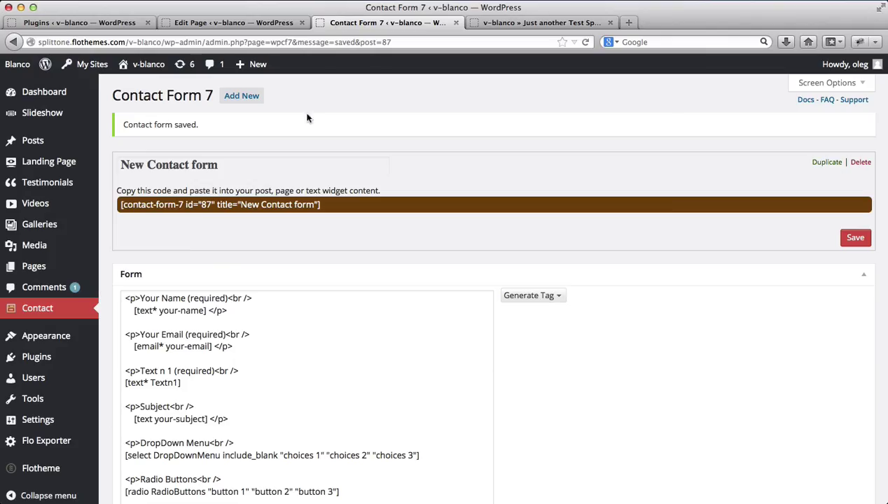
{"action": "scroll", "coordinate": [251, 342], "scroll_direction": "down", "scroll_amount": 15}
{"action": "scroll", "coordinate": [251, 342], "scroll_direction": "down", "scroll_amount": 5}
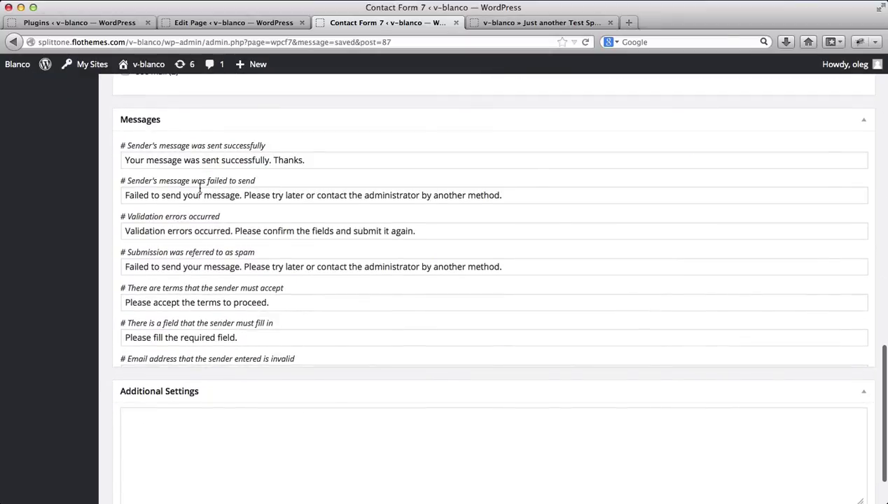
{"action": "triple_click", "coordinate": [168, 159]}
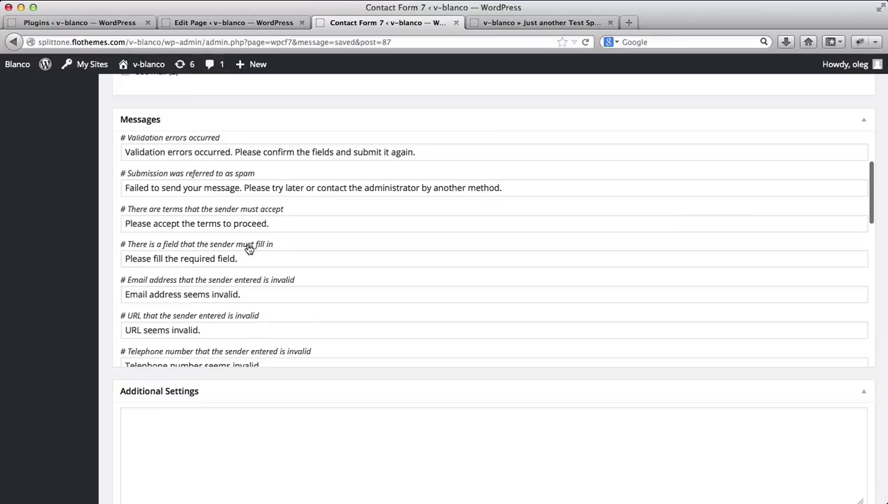
{"action": "scroll", "coordinate": [347, 238], "scroll_direction": "down", "scroll_amount": 1}
{"action": "scroll", "coordinate": [399, 243], "scroll_direction": "down", "scroll_amount": 4}
{"action": "scroll", "coordinate": [401, 245], "scroll_direction": "down", "scroll_amount": 7}
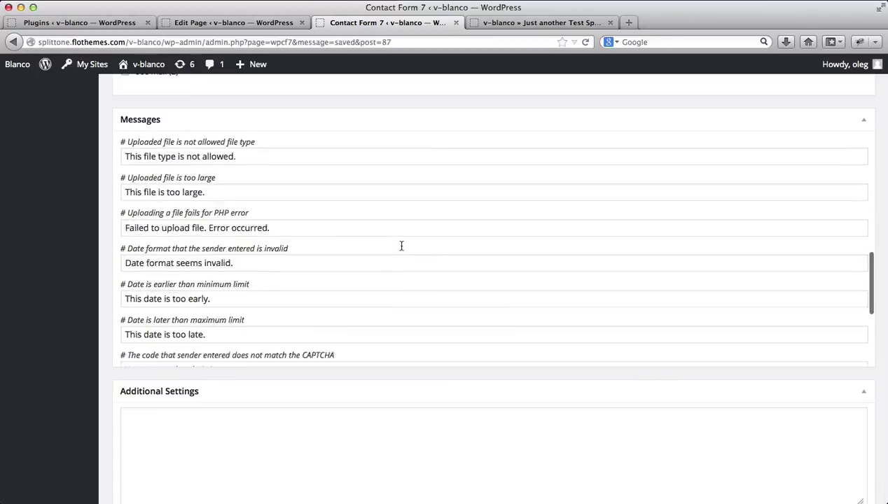
{"action": "scroll", "coordinate": [403, 248], "scroll_direction": "up", "scroll_amount": 10}
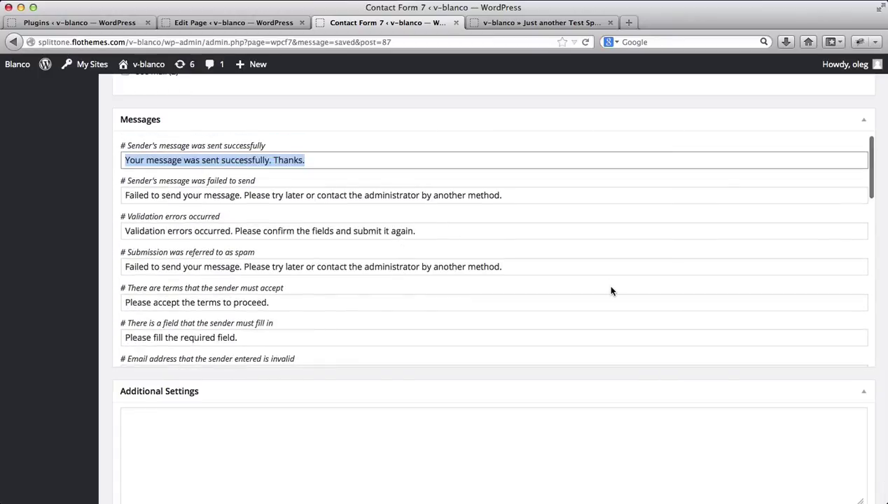
{"action": "scroll", "coordinate": [737, 434], "scroll_direction": "up", "scroll_amount": 5}
{"action": "scroll", "coordinate": [700, 343], "scroll_direction": "up", "scroll_amount": 5}
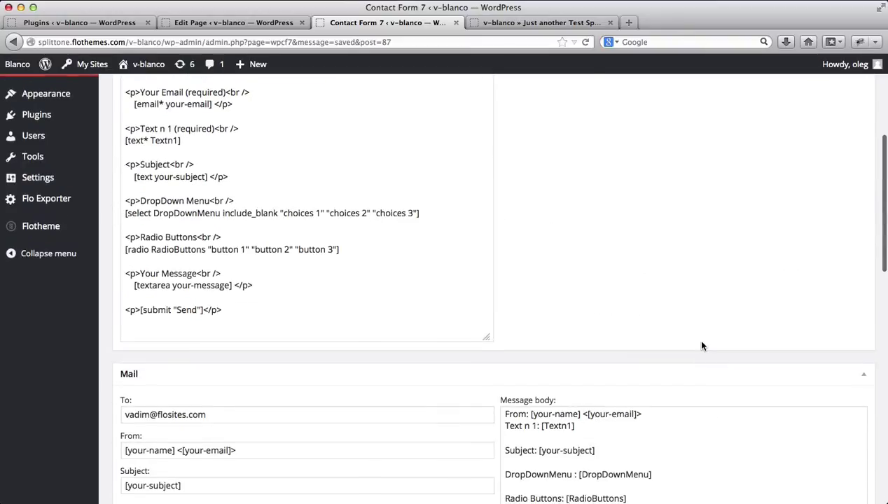
{"action": "scroll", "coordinate": [702, 346], "scroll_direction": "up", "scroll_amount": 4}
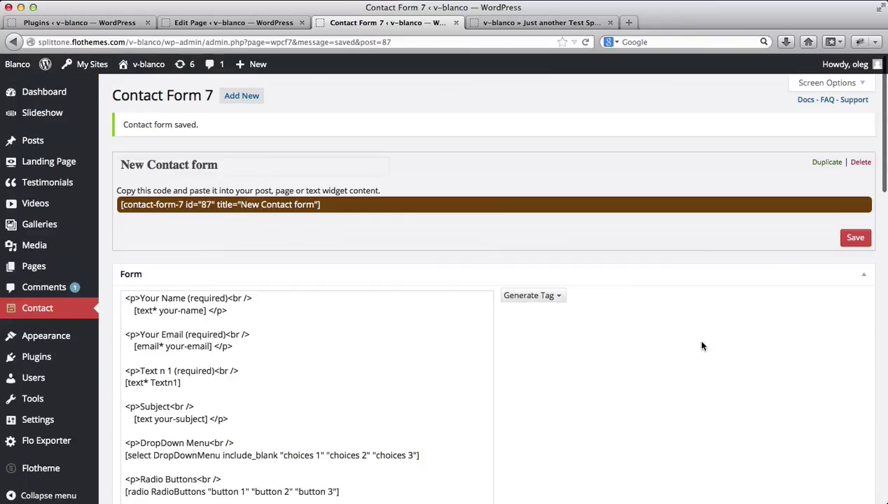